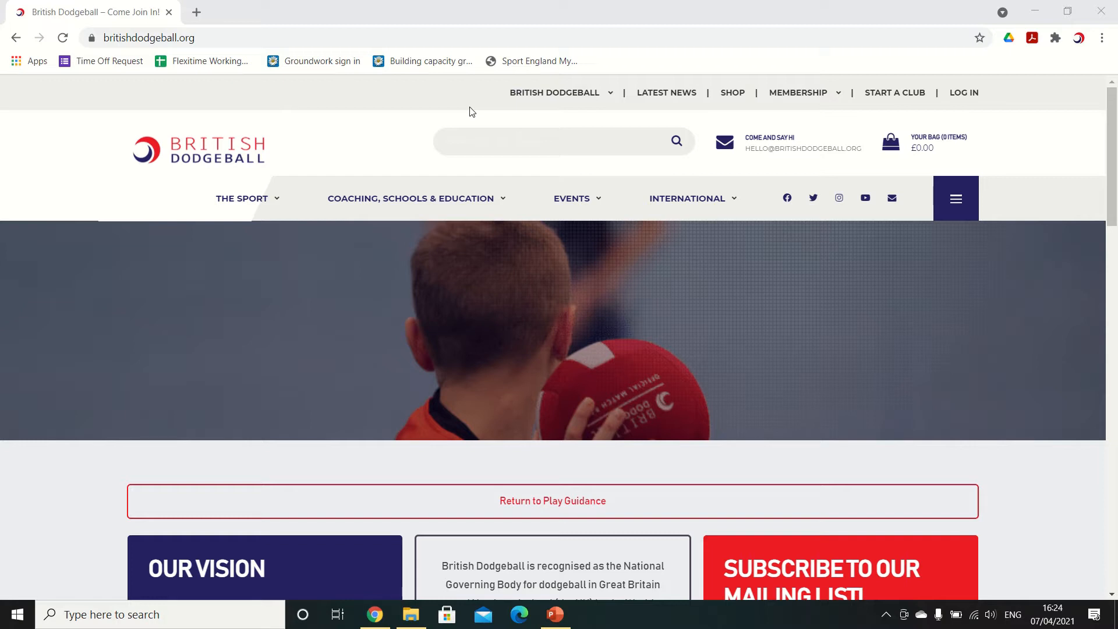
Open the Our Clubs page from The Sport section and expand its Club Finder map
mouse_move(244, 198)
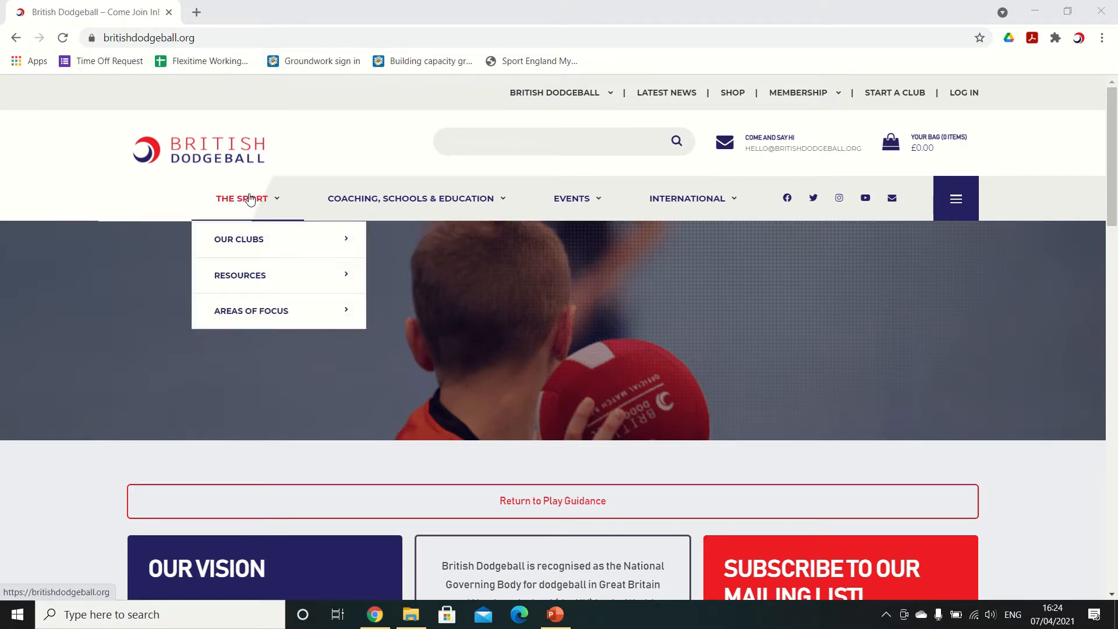
click(242, 241)
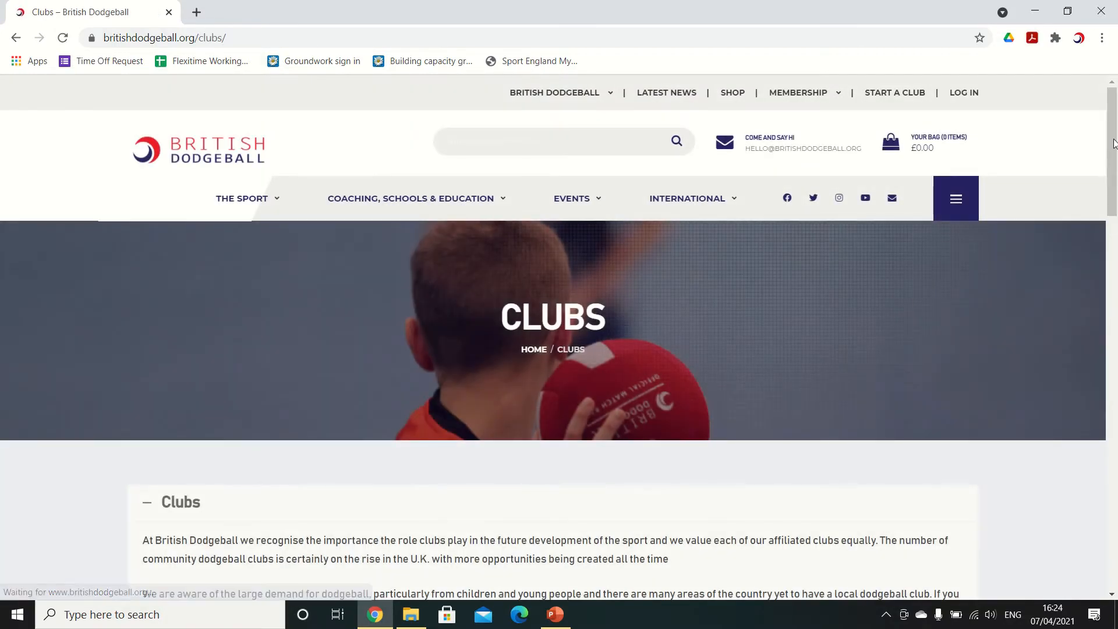
scroll(1115, 238, down, 3)
scroll(1115, 237, down, 7)
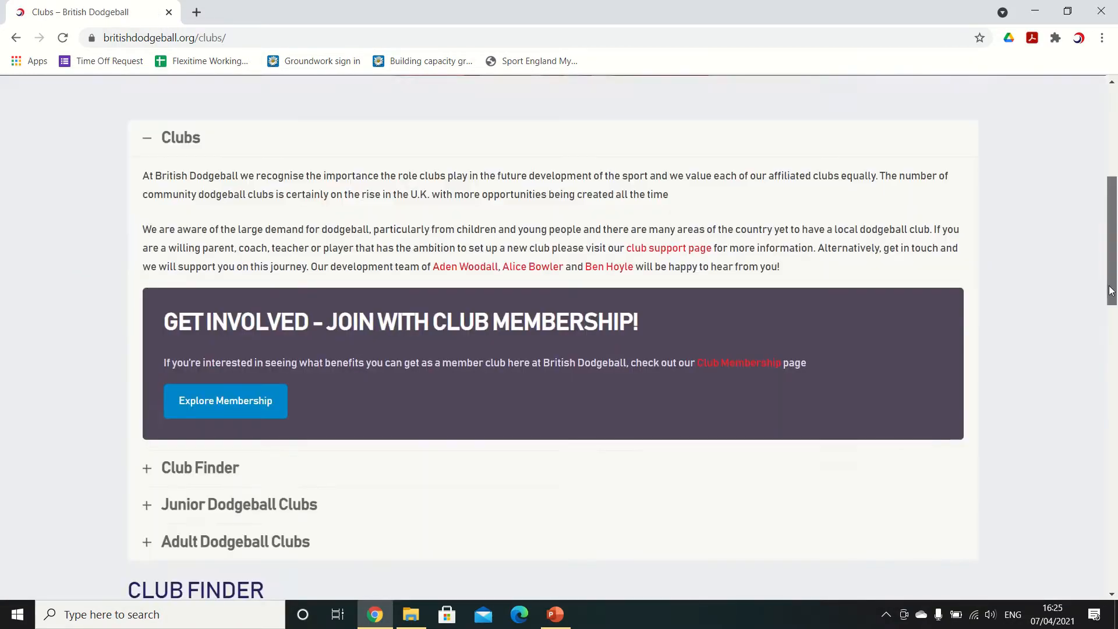
click(190, 263)
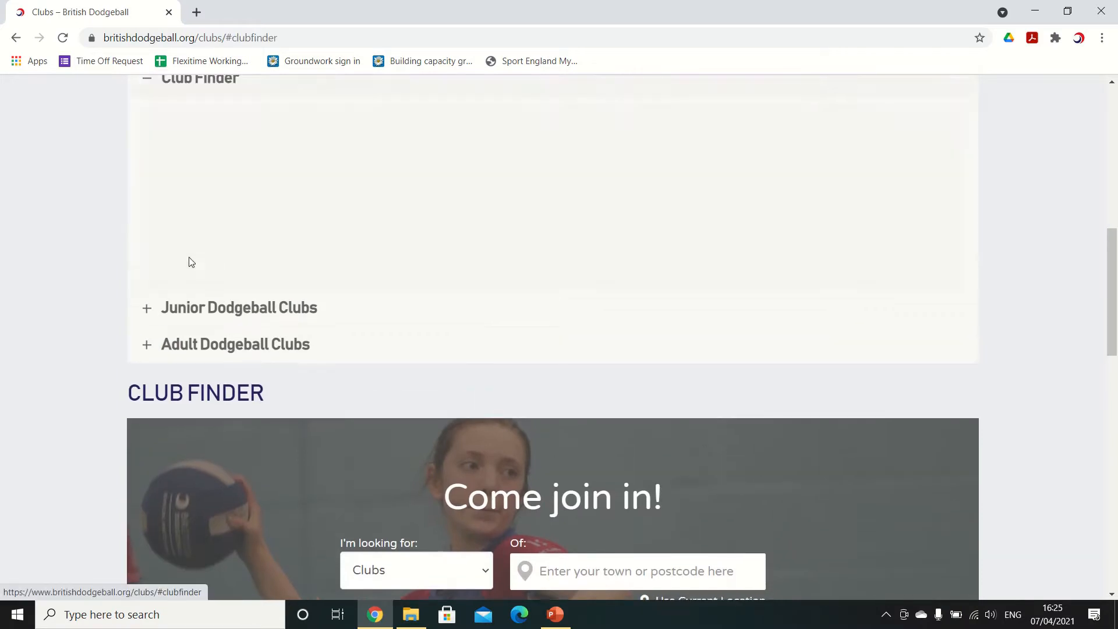
scroll(1115, 226, down, 1)
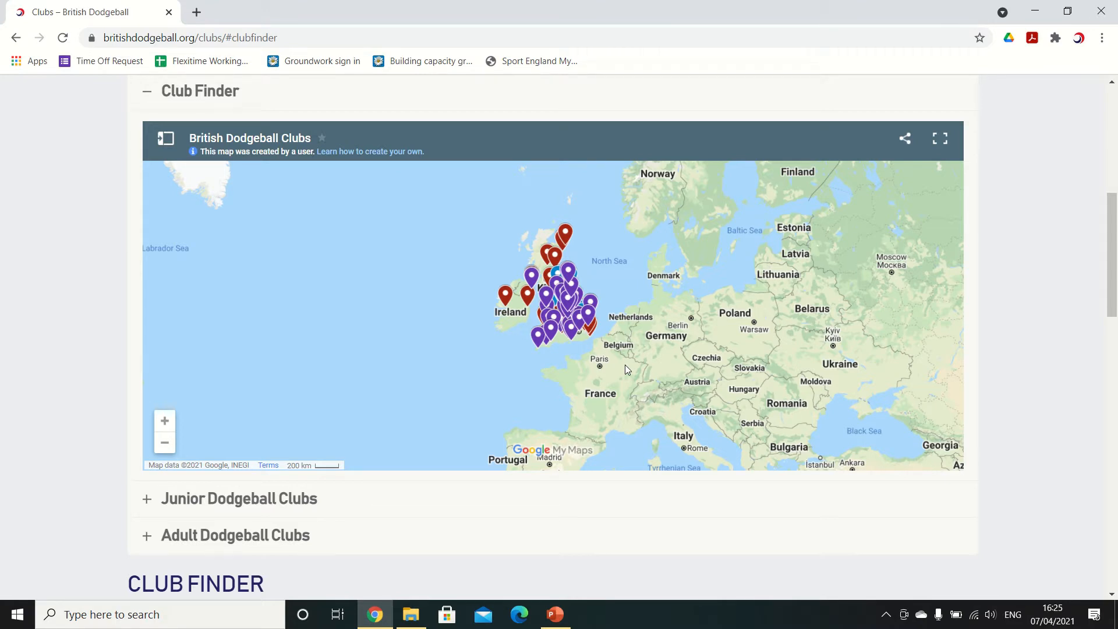
Show the clubs found by the "Come join in!" finder on a map
drag(1109, 253, 1114, 357)
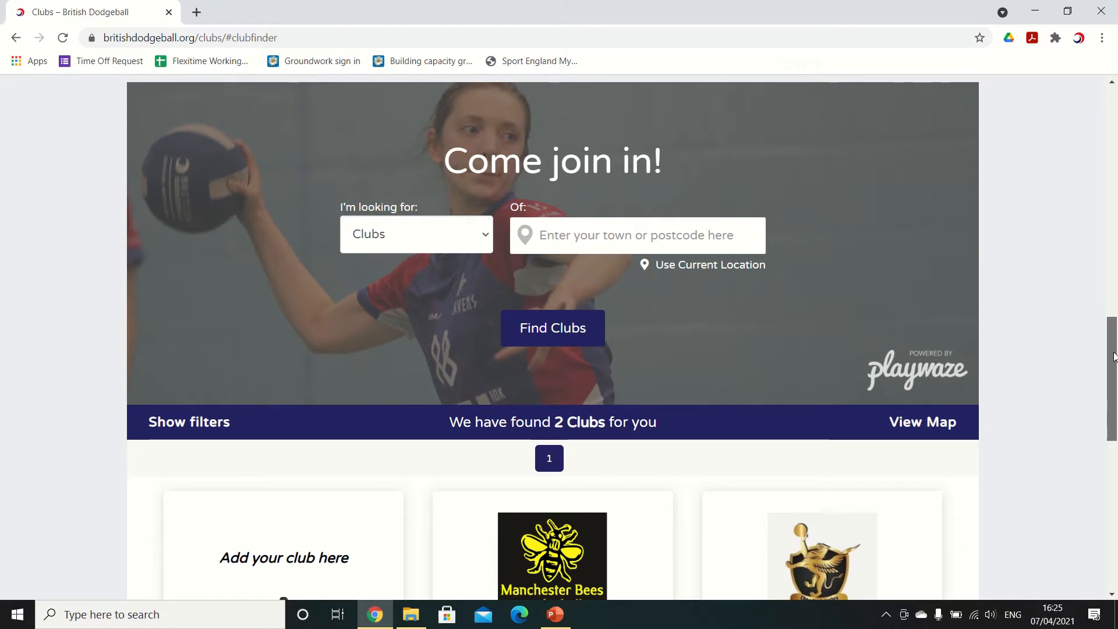
drag(1114, 356, 1111, 390)
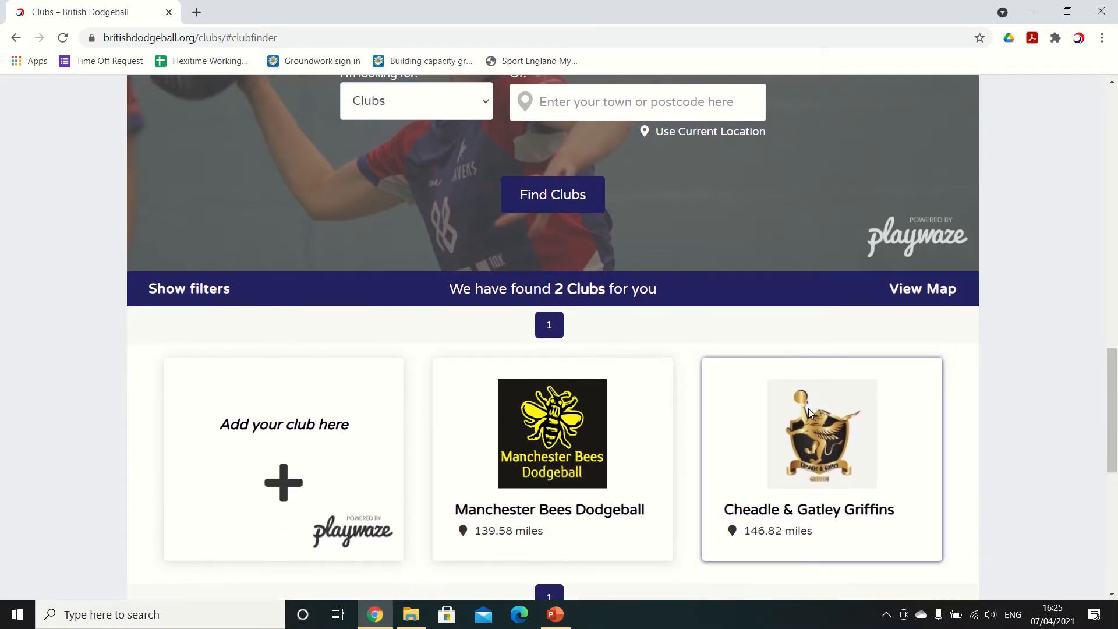
click(904, 289)
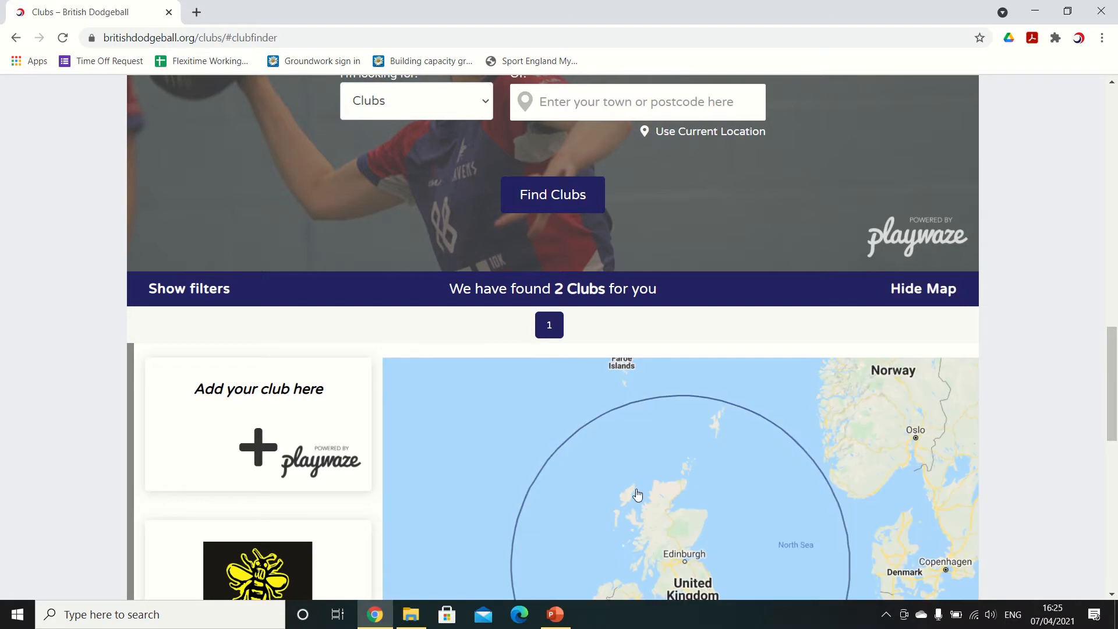
drag(1114, 370, 1114, 413)
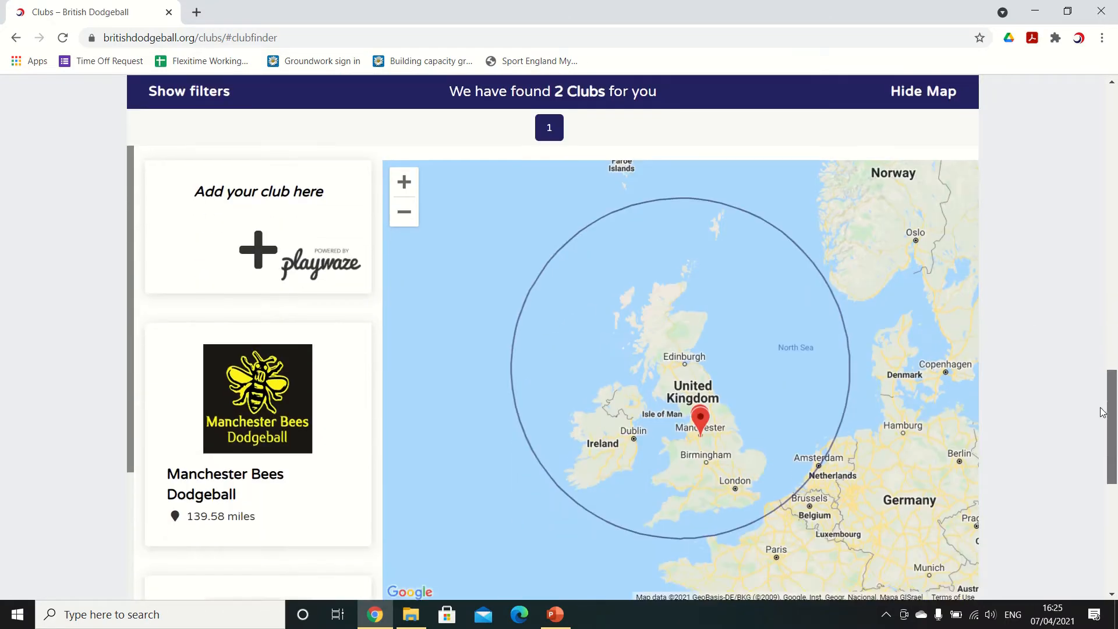
Open the "Add your club here" entry in the club finder results
scroll(874, 321, up, 6)
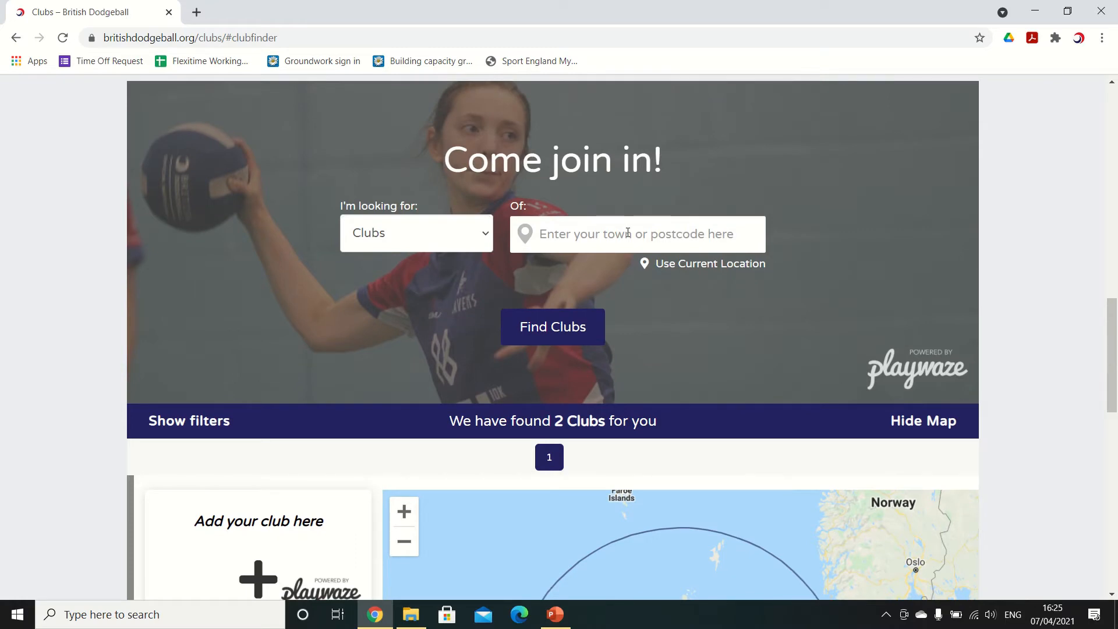
scroll(1094, 338, down, 4)
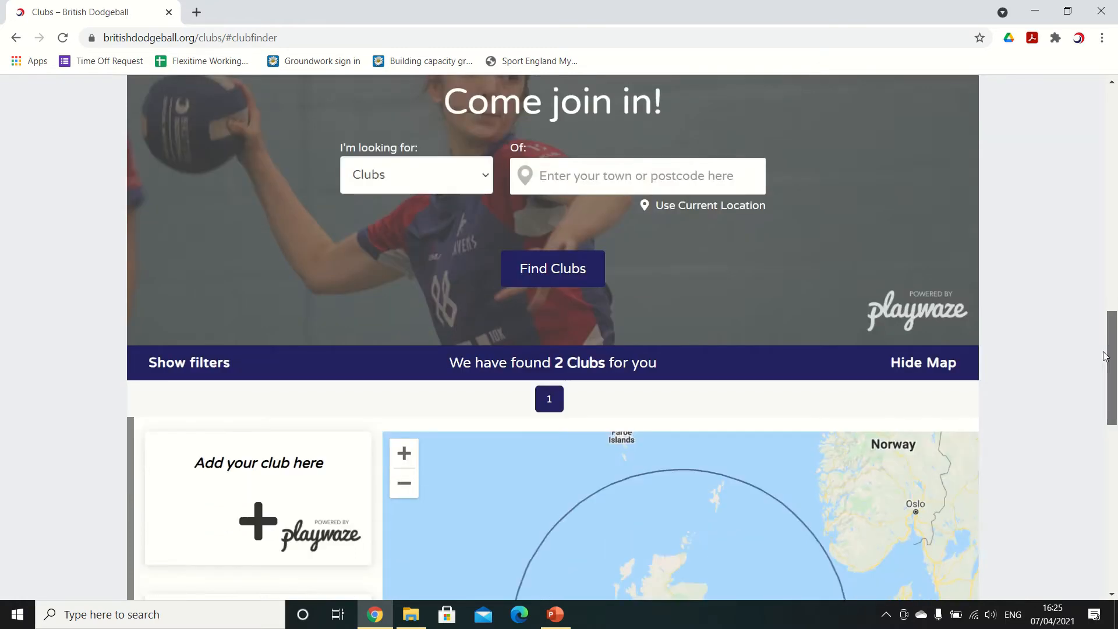
scroll(1095, 396, down, 2)
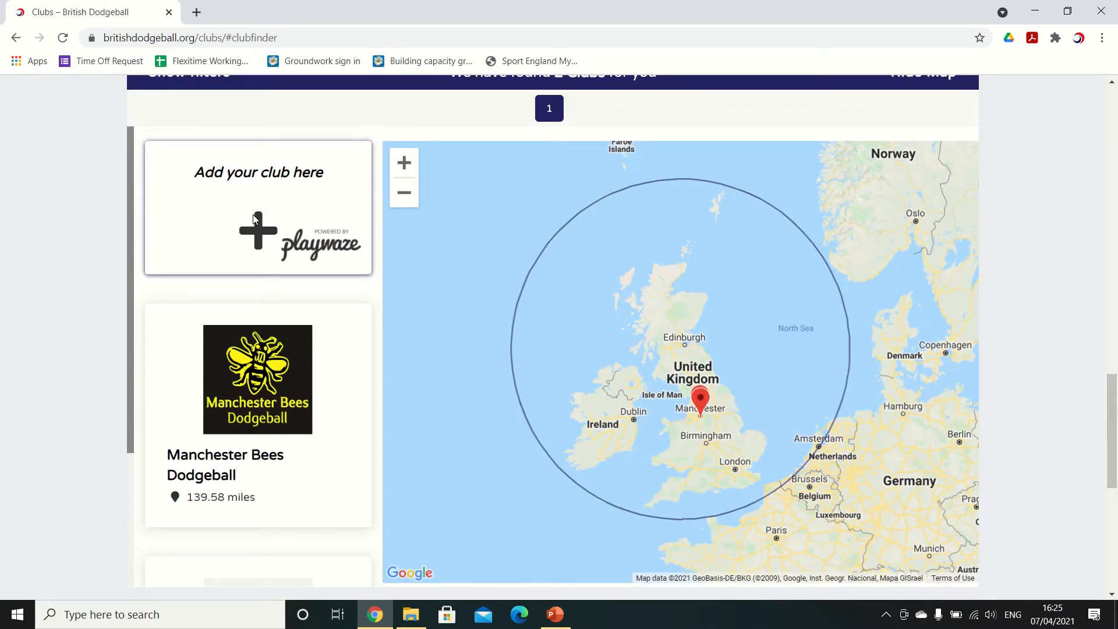
click(254, 218)
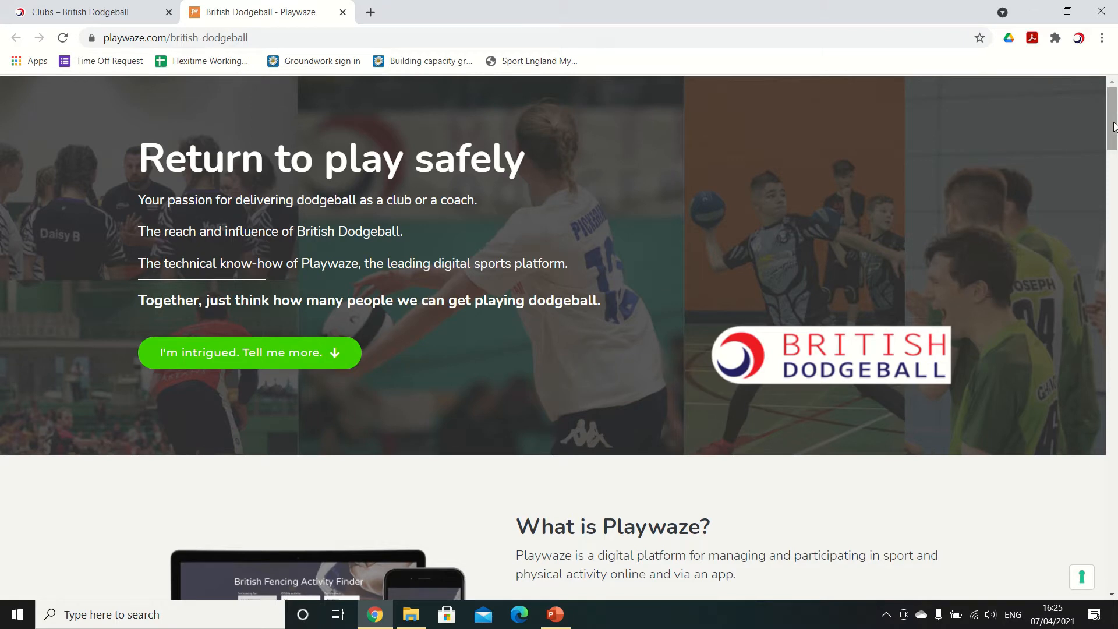
Examine the Playwaze page for its club benefits, track and trace features, the Free Offer and the Unlimited Offer
drag(1113, 127, 1111, 181)
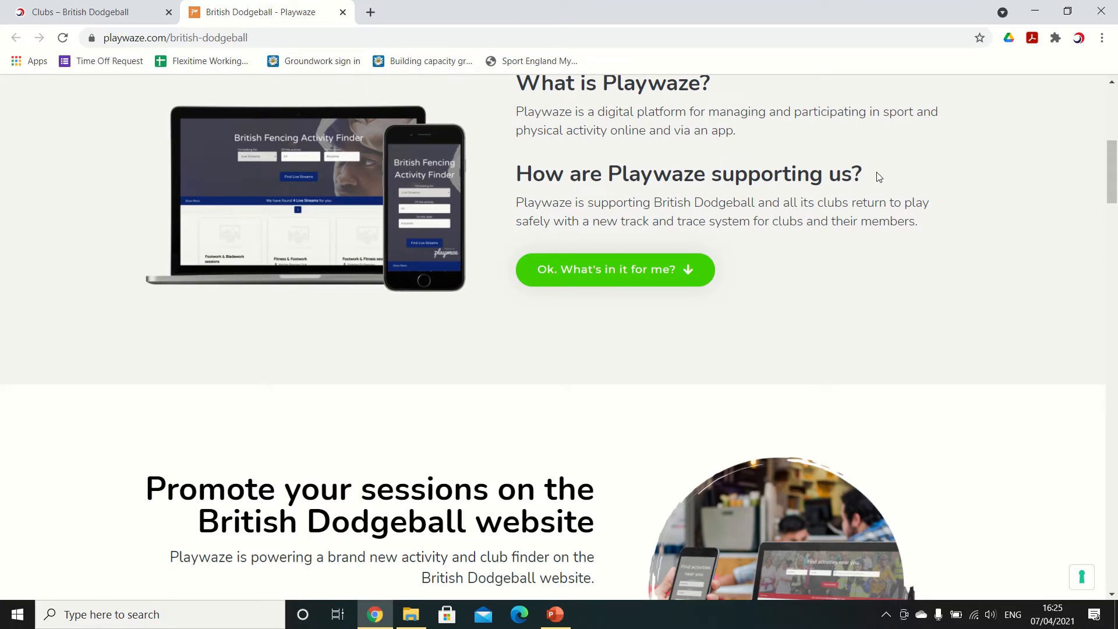
drag(1116, 179, 1107, 222)
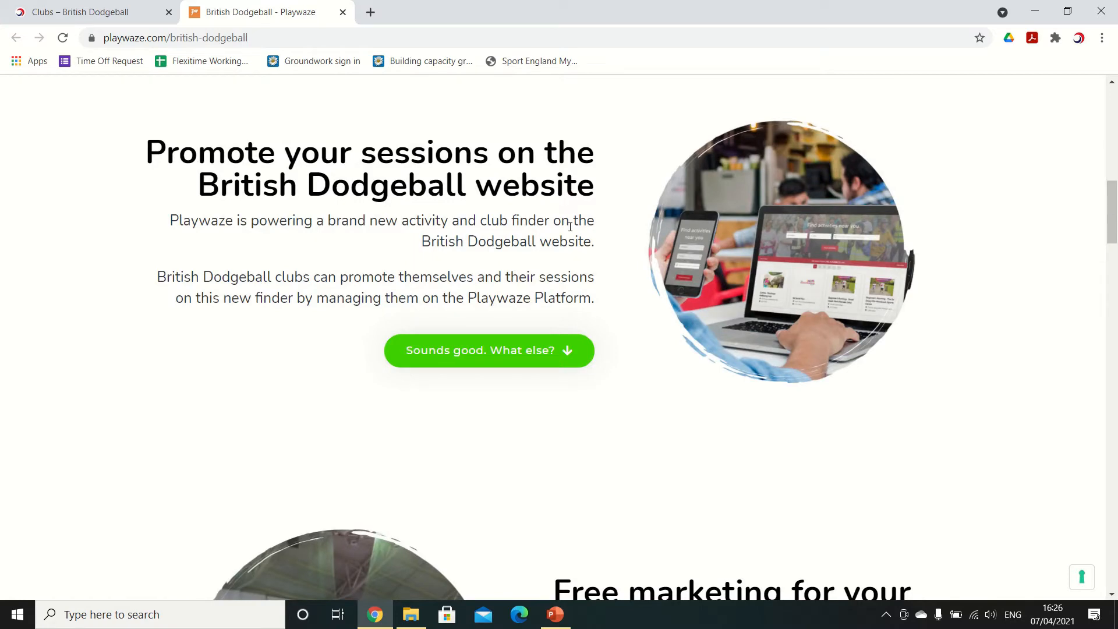
drag(1110, 200, 1108, 250)
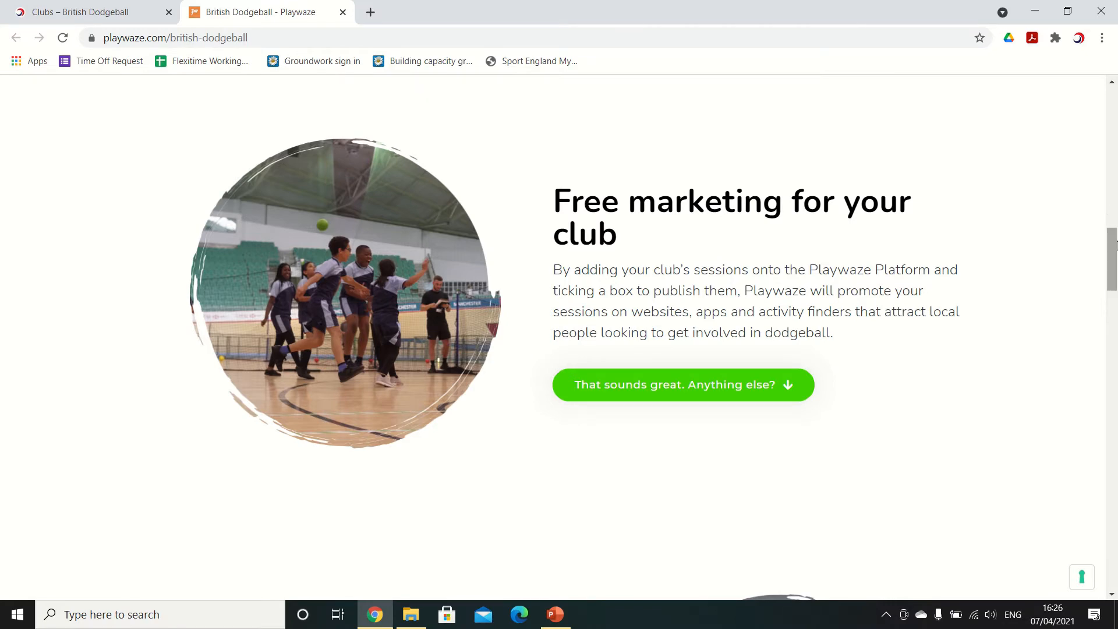
drag(1109, 256, 1091, 305)
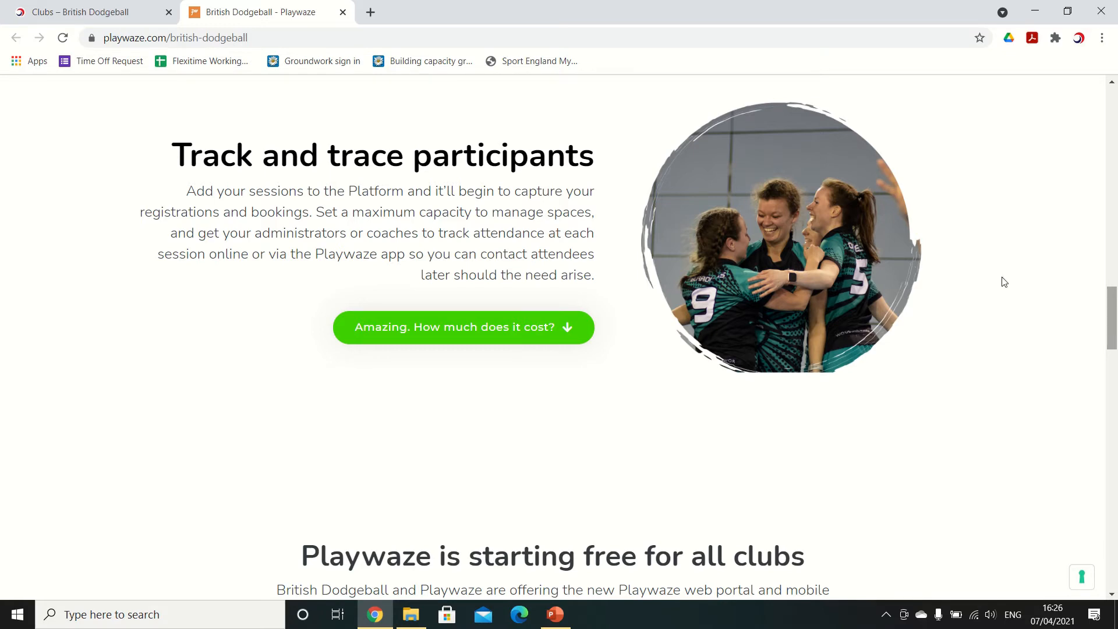
drag(1110, 315, 1102, 353)
scroll(1103, 354, down, 3)
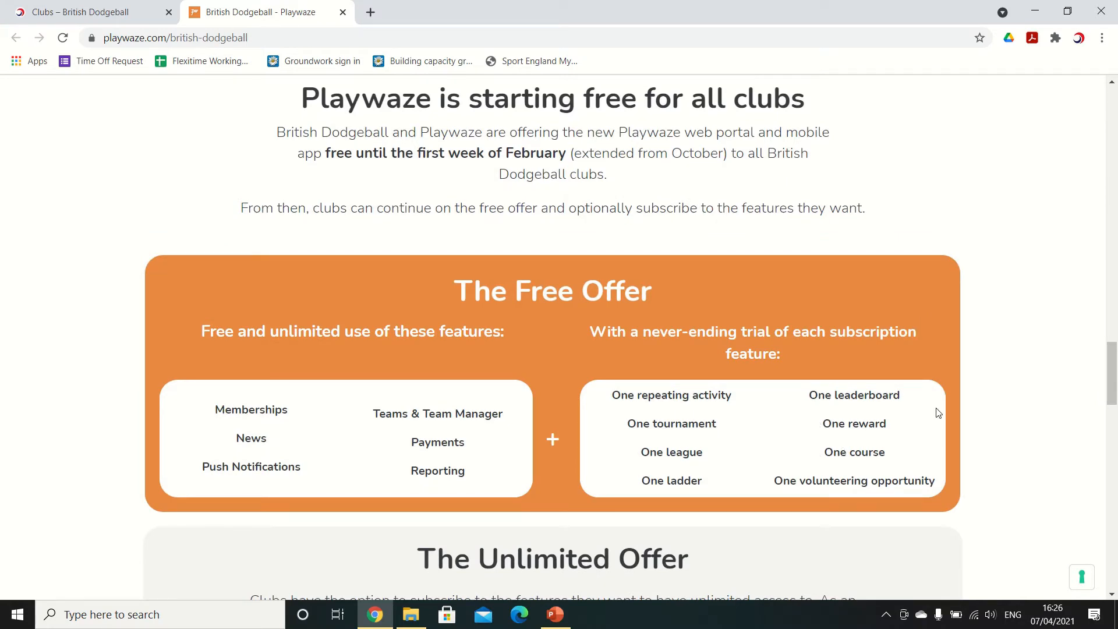
drag(1112, 365, 1096, 383)
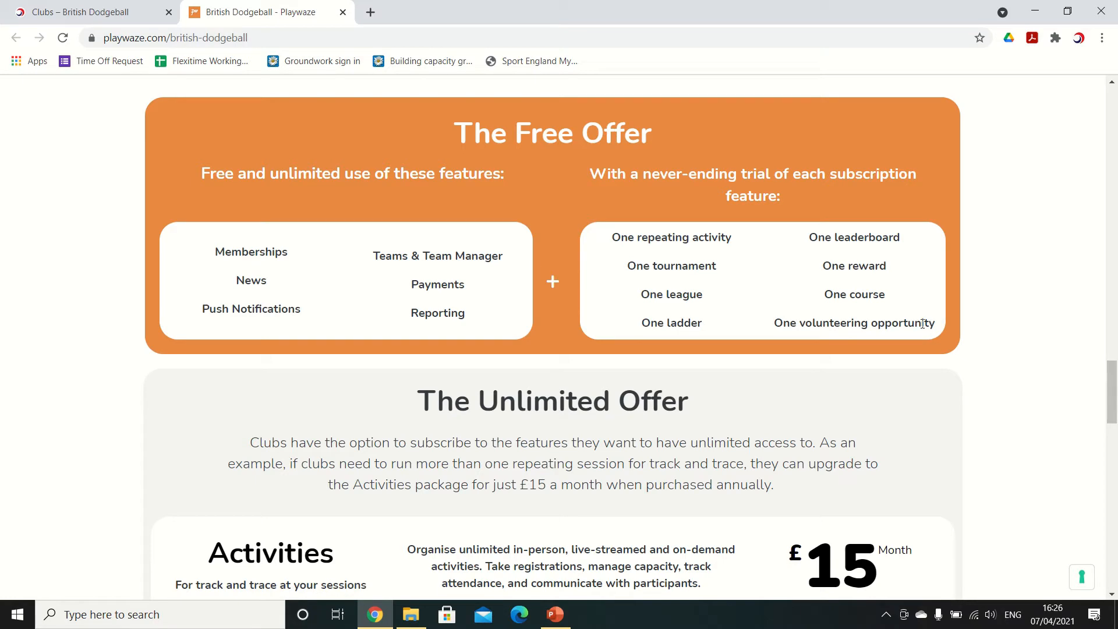
drag(1112, 373, 1105, 410)
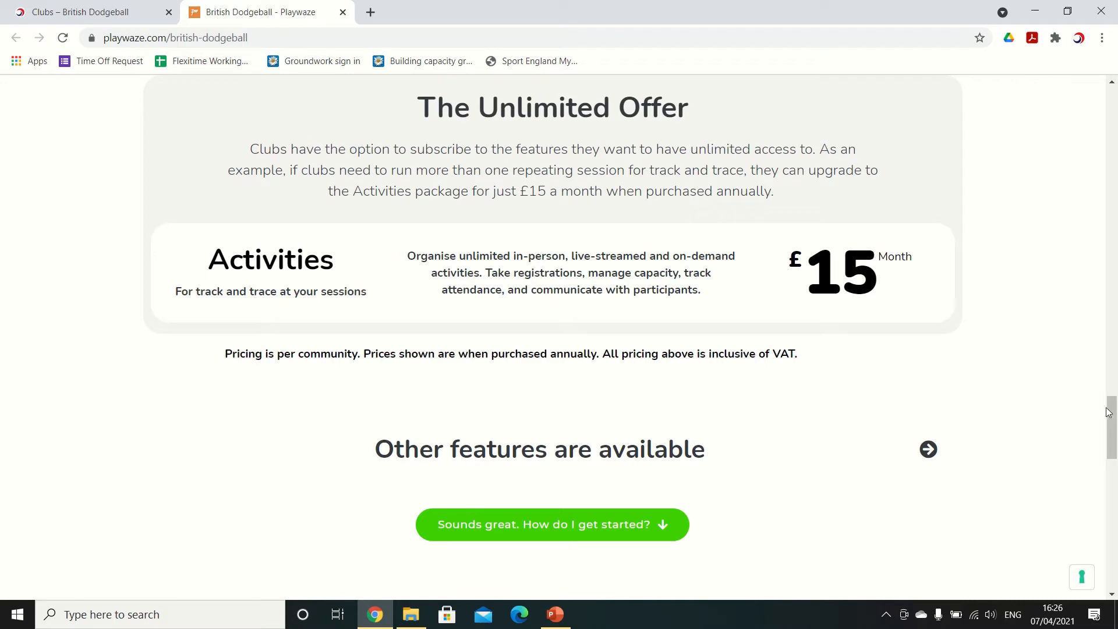
Start creating a club community from the Playwaze page and sign in with the saved account
drag(1111, 421, 1090, 491)
click(537, 281)
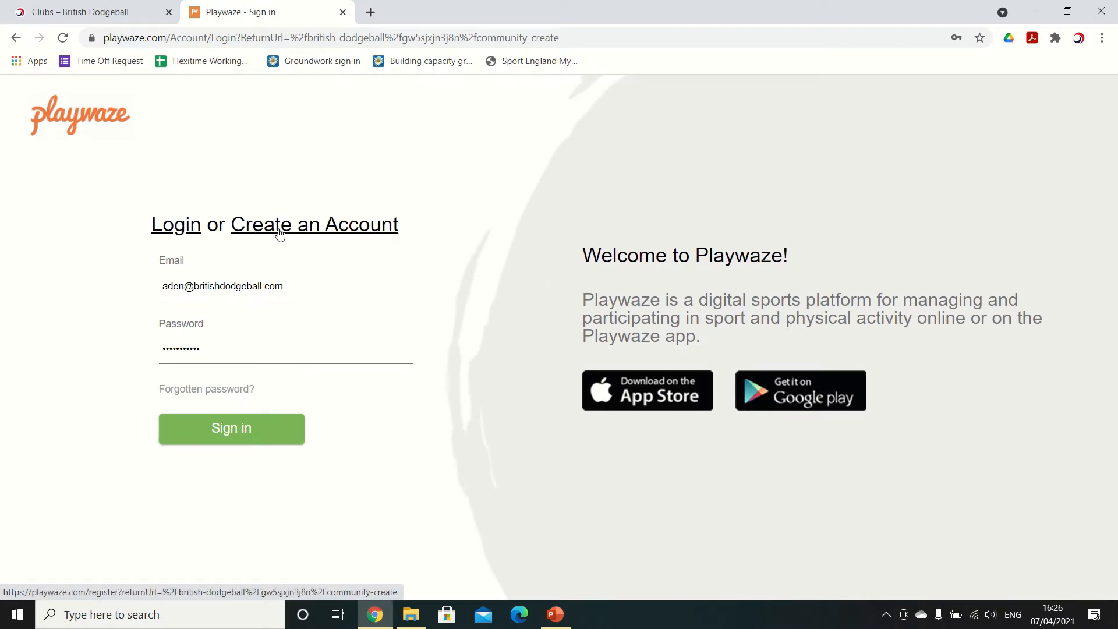
click(227, 423)
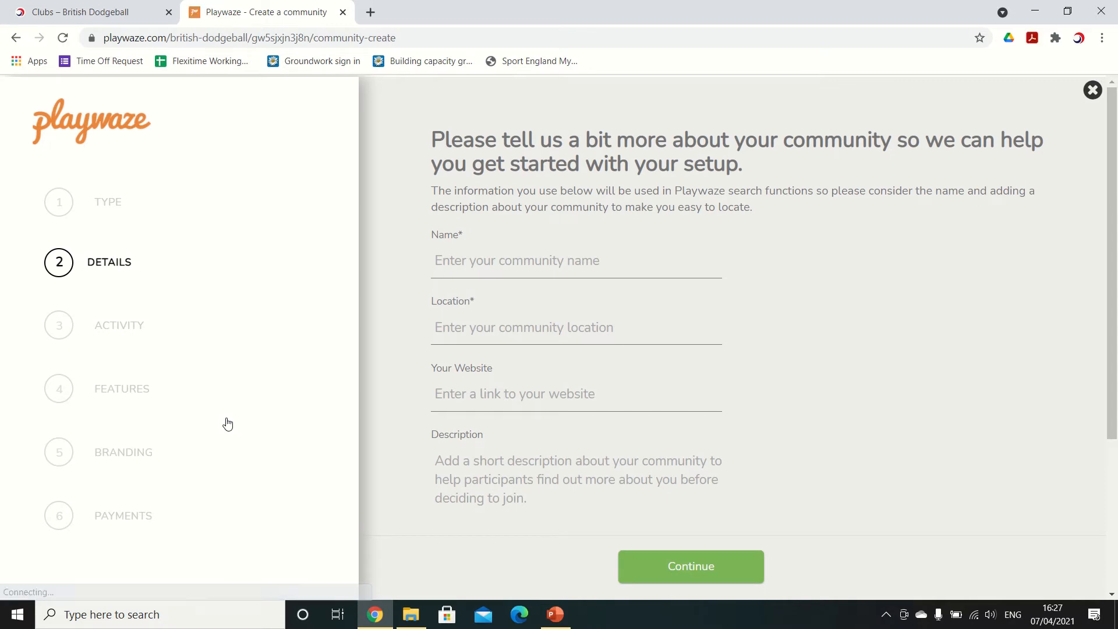
Set the community name to Test Dodgeball Club and its location to London, UK
scroll(1114, 186, down, 1)
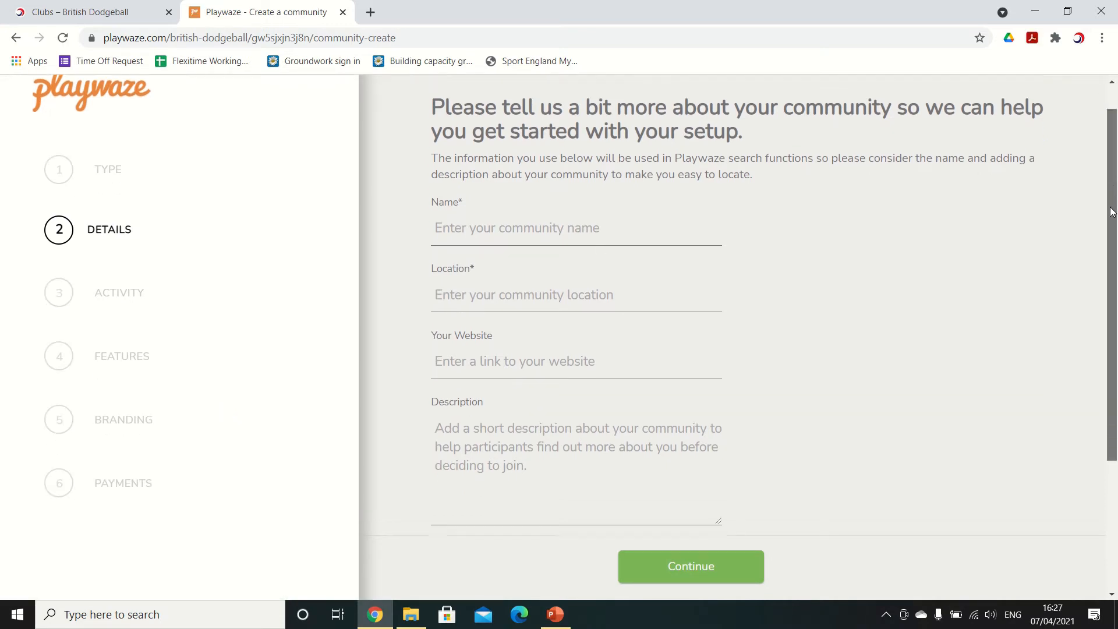
click(503, 211)
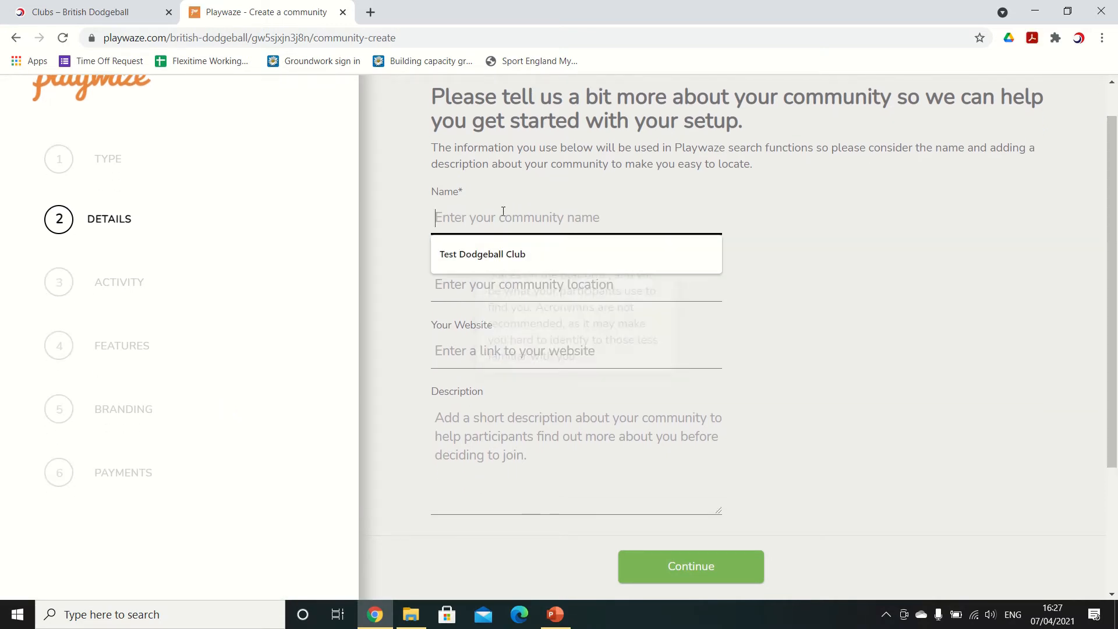
click(483, 254)
click(502, 283)
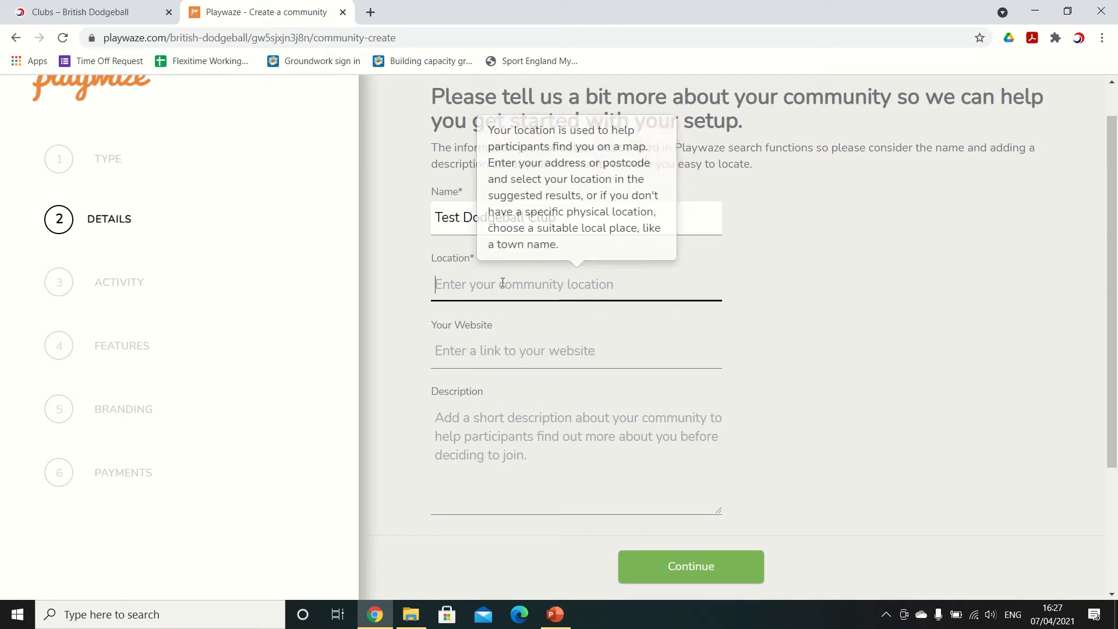
text(london)
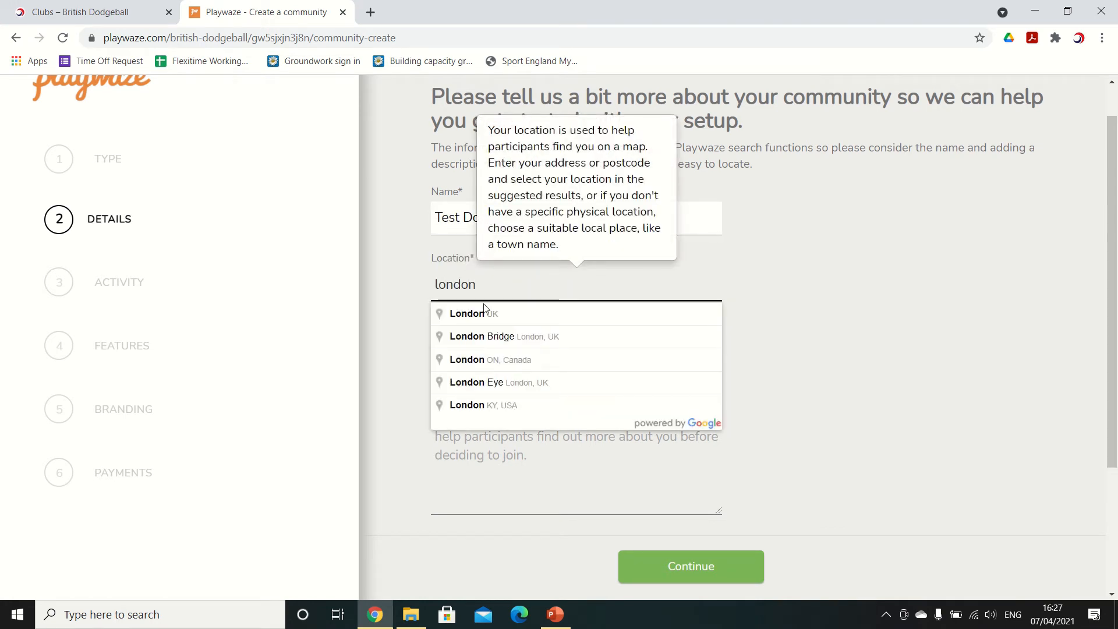
click(478, 315)
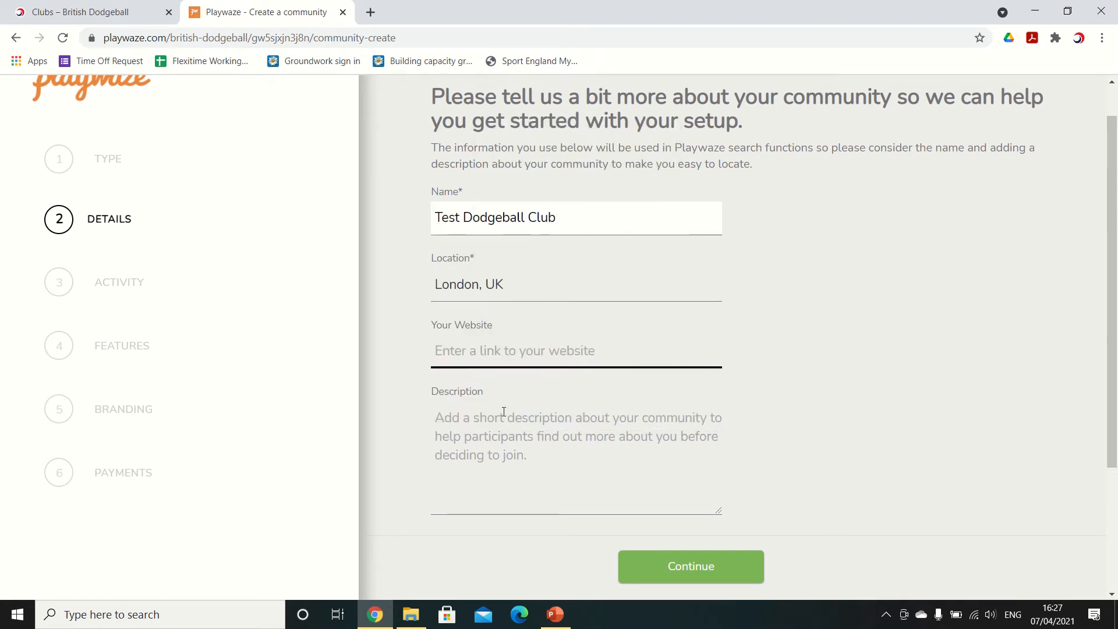
Enter the description "A dodgeball club in London. Very welcoming!" and continue to the activity stage
click(507, 430)
text(A )
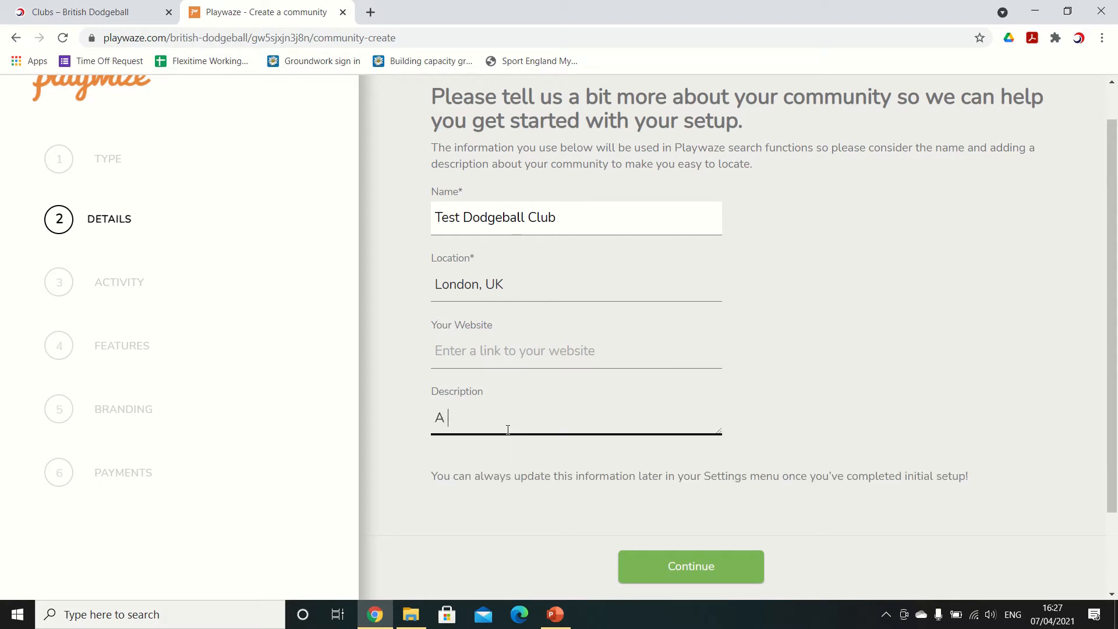
text(dodgeball club in London. Ver)
key(BackSpace)
key(BackSpace)
text(Very welcoming!)
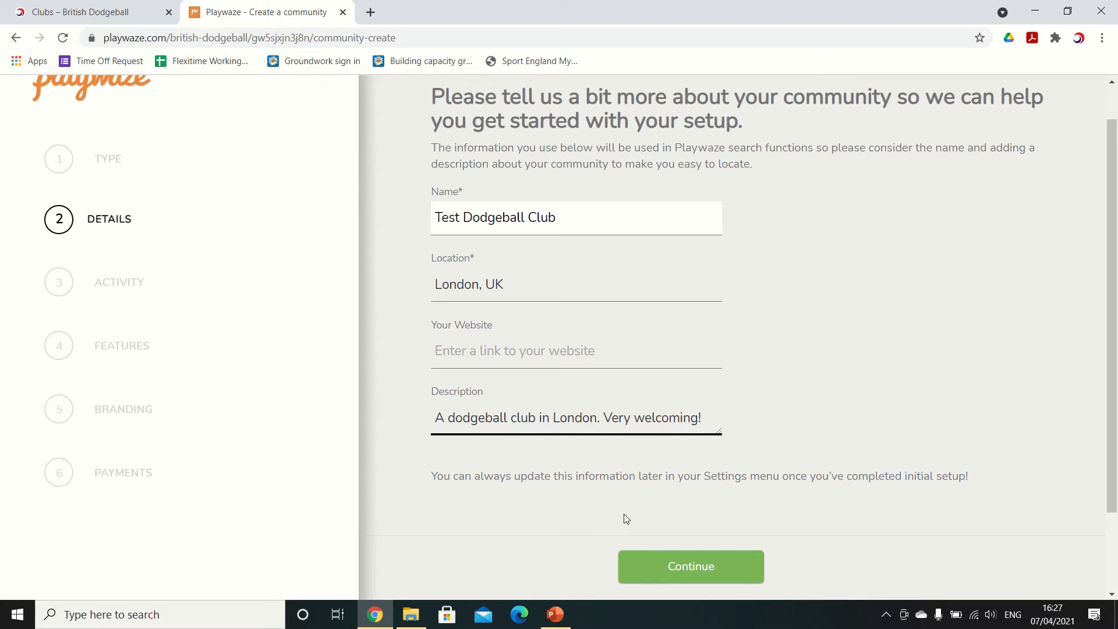
click(658, 566)
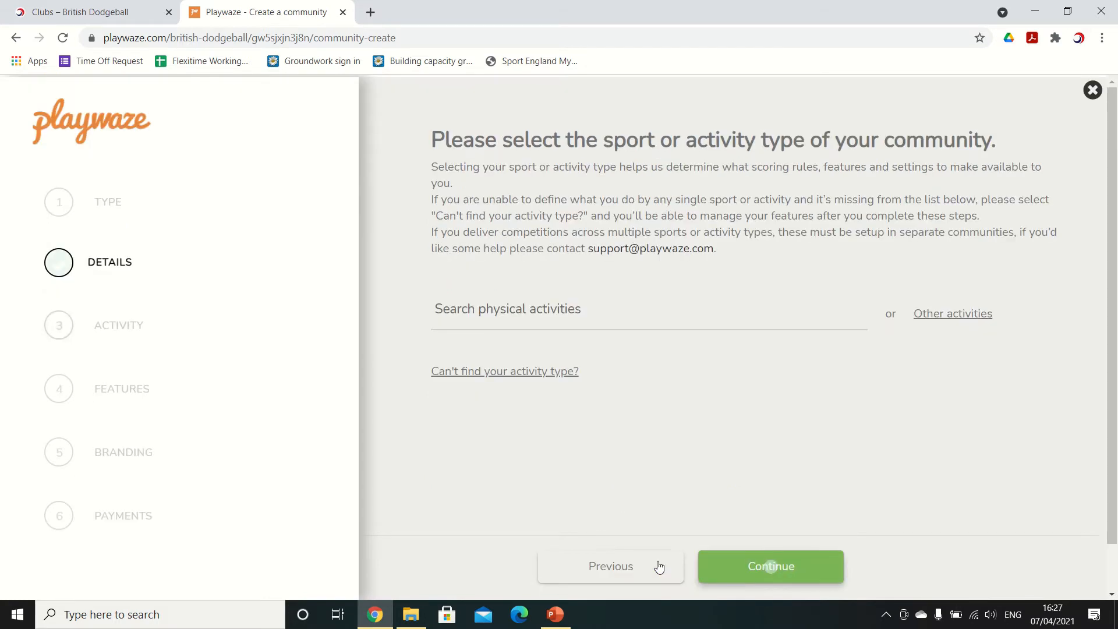
Choose Dodgeball as the community's activity type and continue to the features stage
click(568, 321)
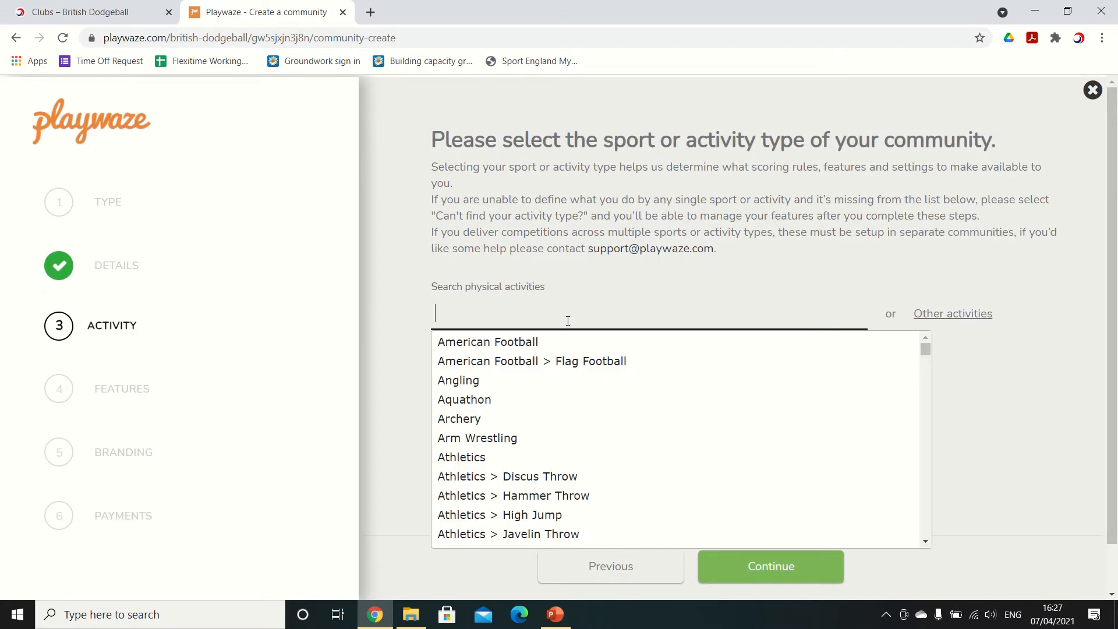
text(dod)
click(487, 343)
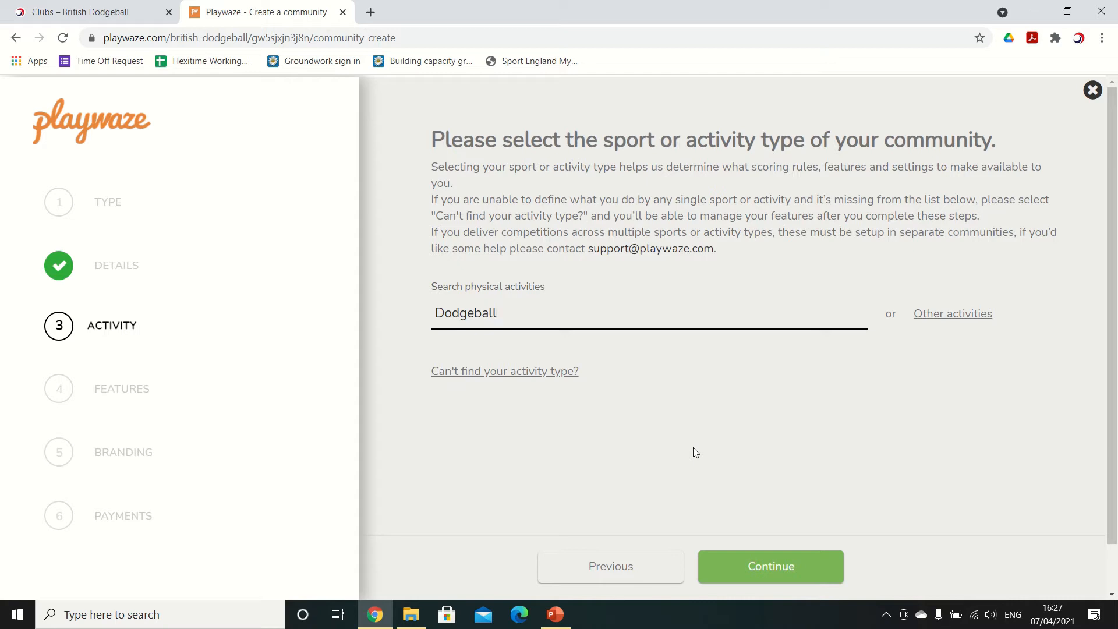
click(752, 569)
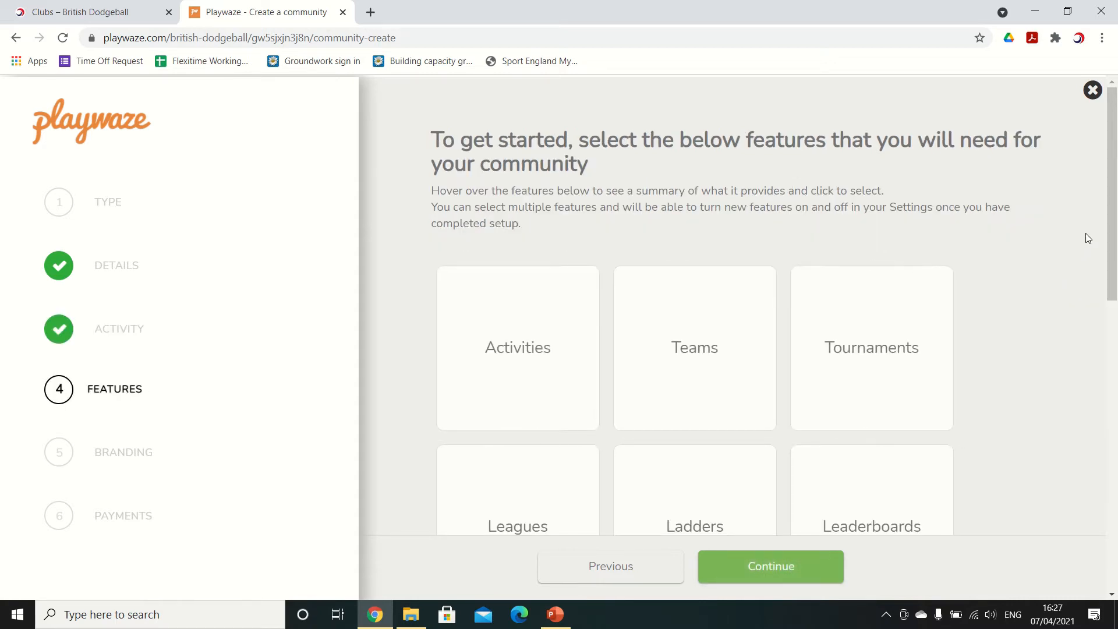
Select the Activities feature for the community and continue to the branding stage
drag(1109, 233, 1101, 291)
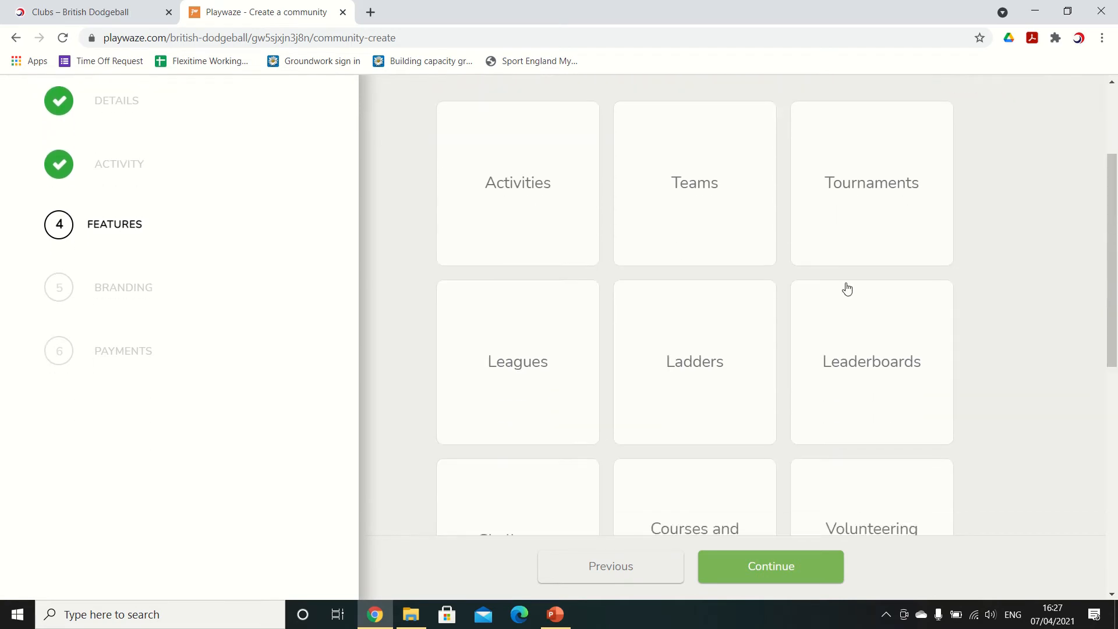
click(544, 207)
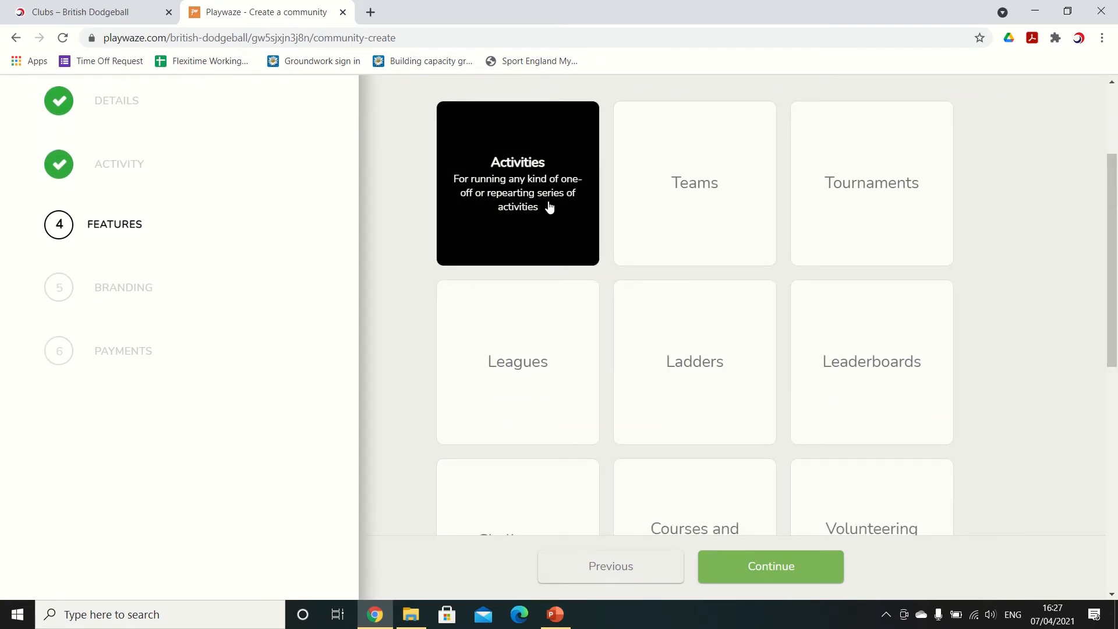
mouse_move(675, 214)
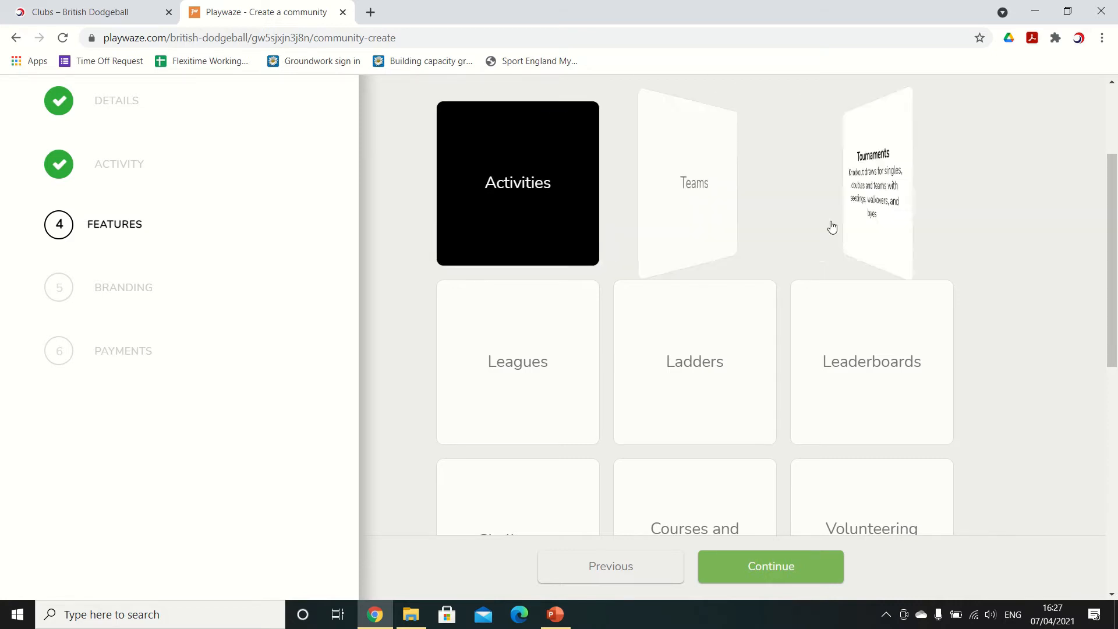
drag(1112, 249, 1097, 448)
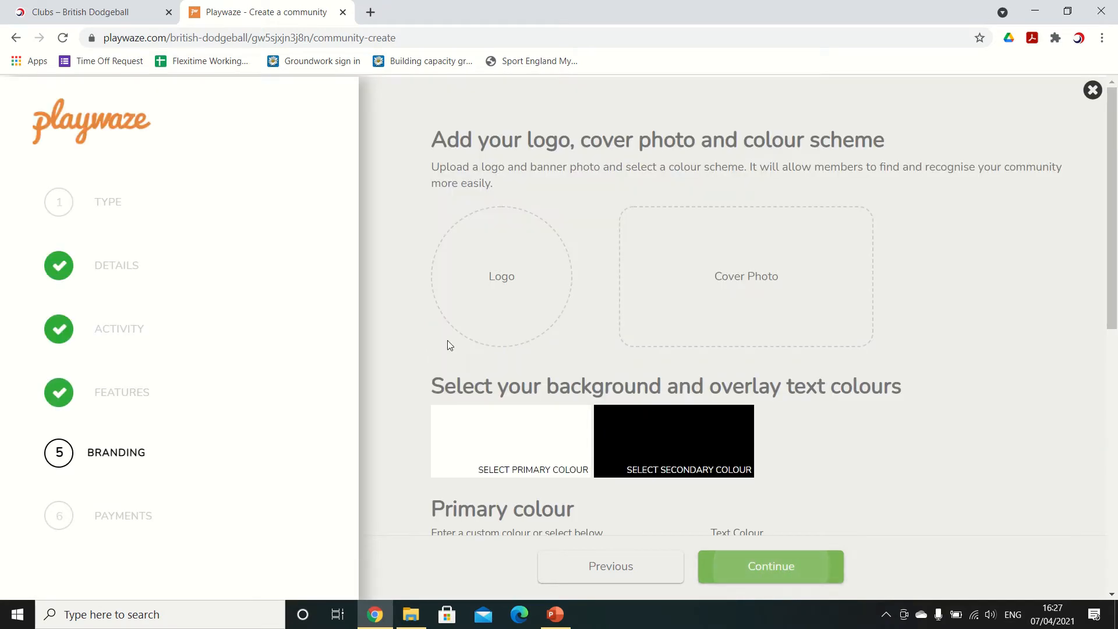
Upload British dodgeball logo colour.png as the community's logo
click(491, 278)
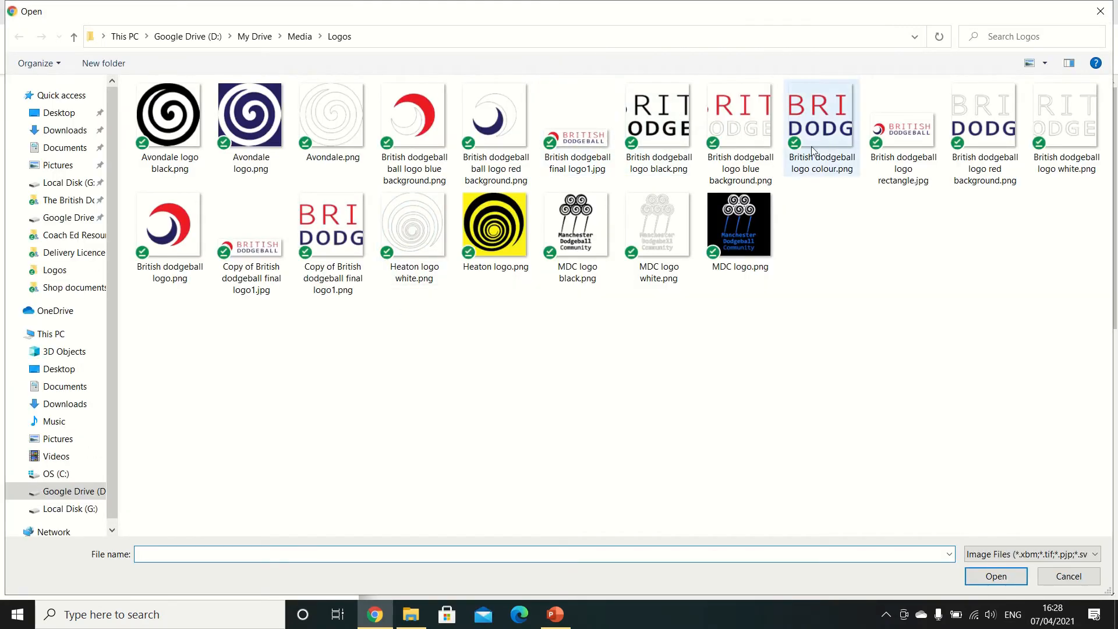
click(880, 144)
click(833, 140)
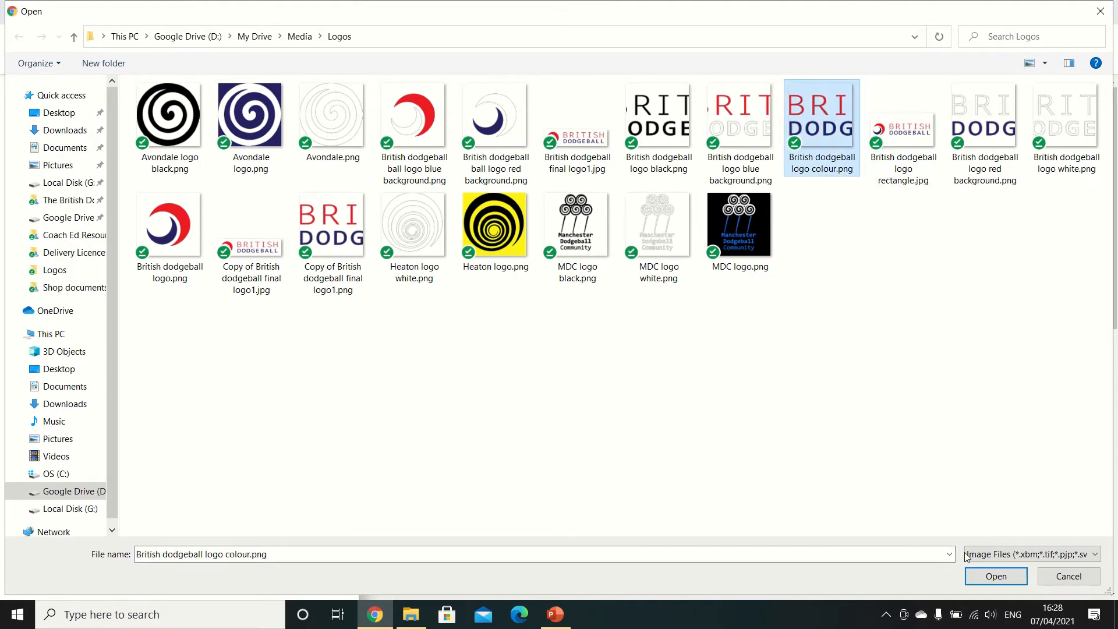
click(993, 575)
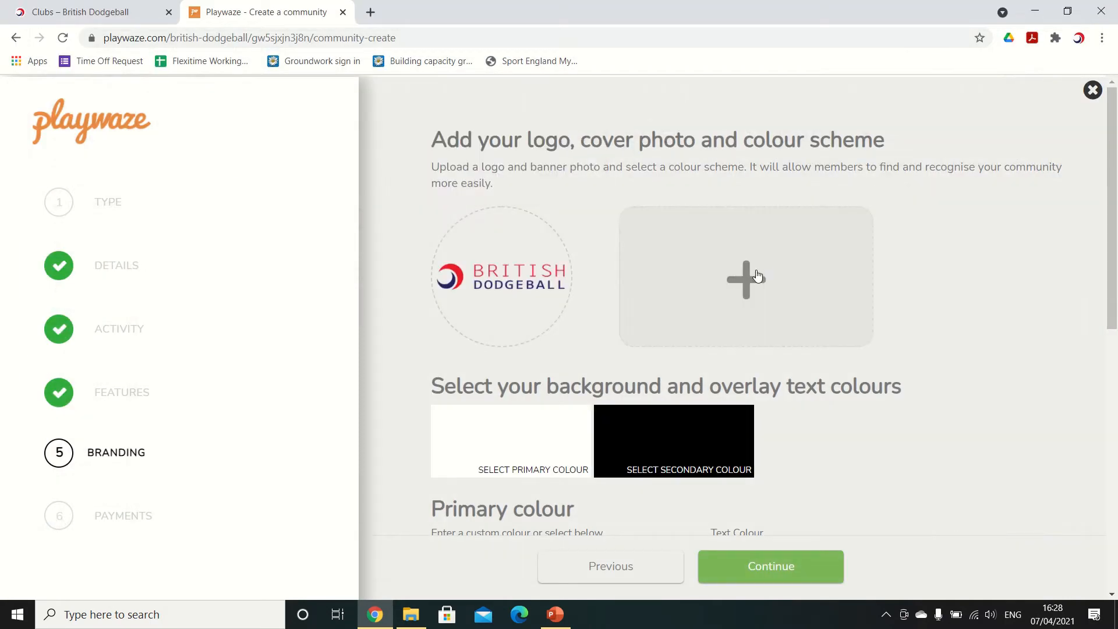
Upload British dodgeball logo.png as the community's cover photo
click(756, 273)
click(169, 230)
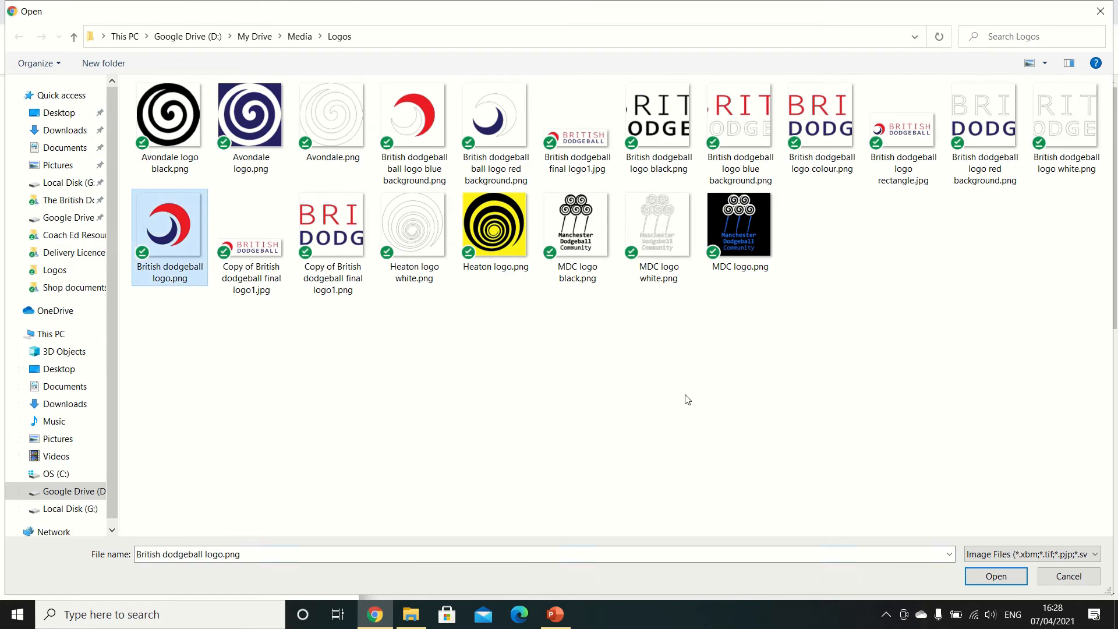
click(1010, 581)
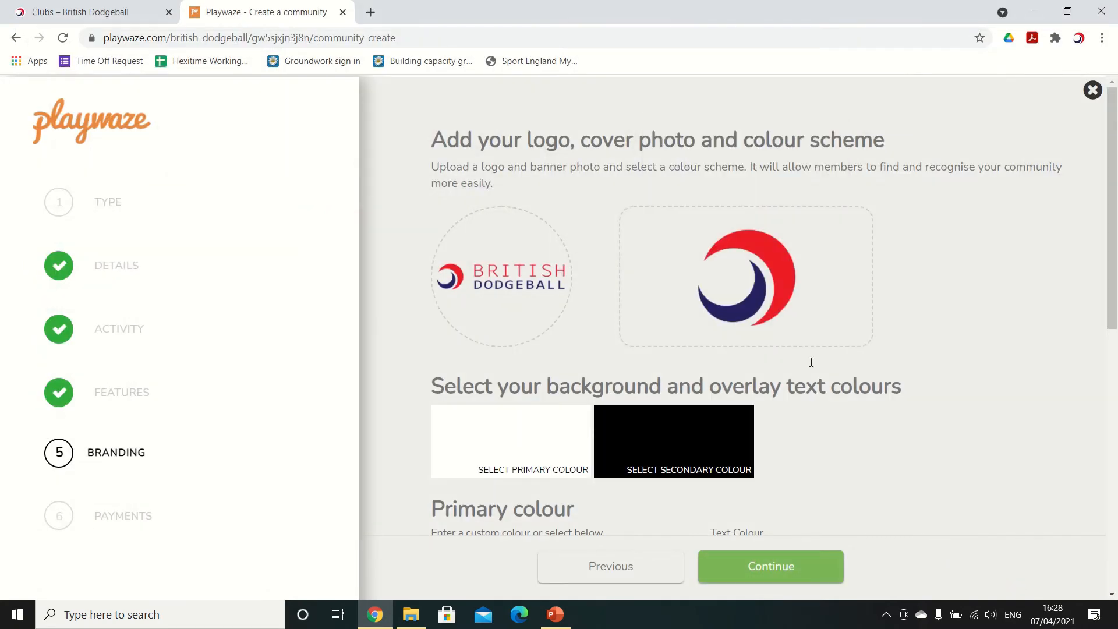
Set the primary colour to Belize Hole and the secondary colour to Alizarin, and continue to the payments stage
scroll(1102, 373, down, 4)
scroll(1102, 373, down, 1)
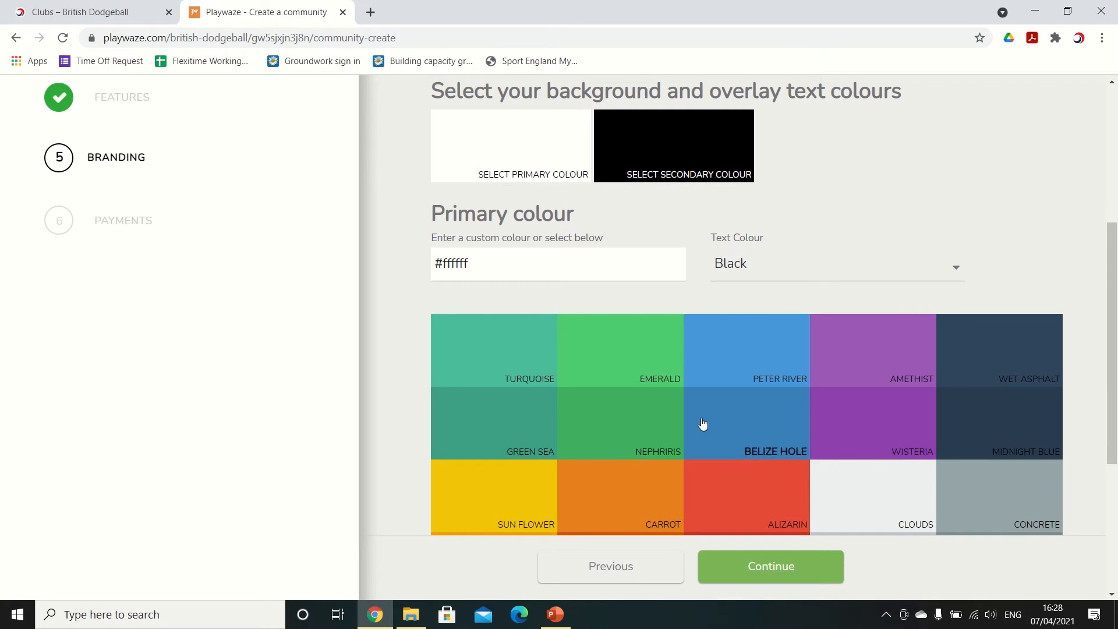
click(744, 409)
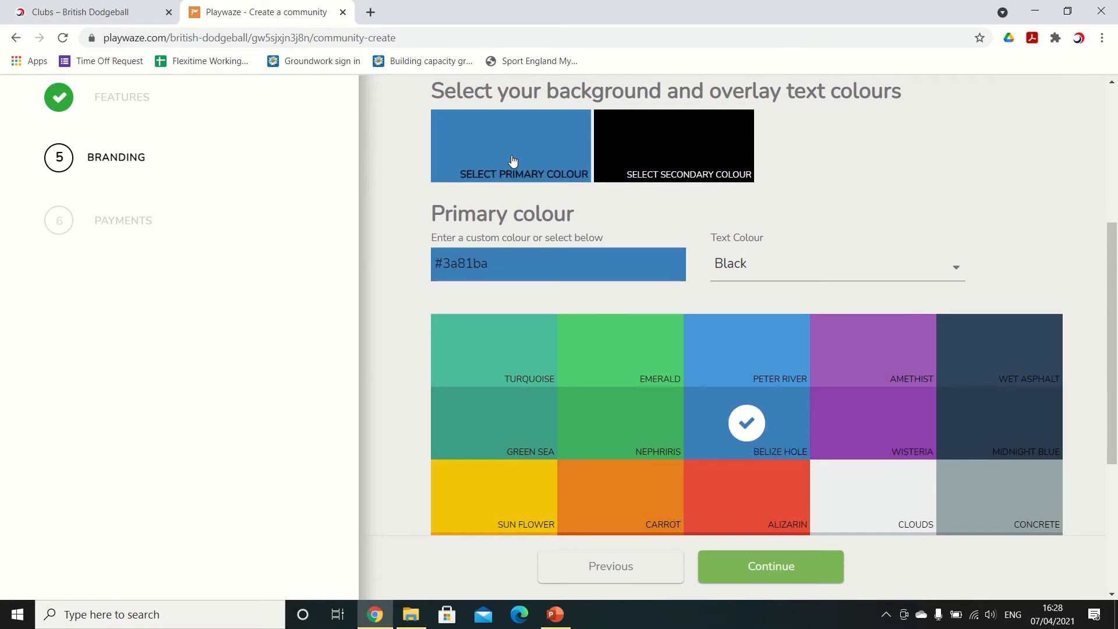
click(631, 152)
click(775, 526)
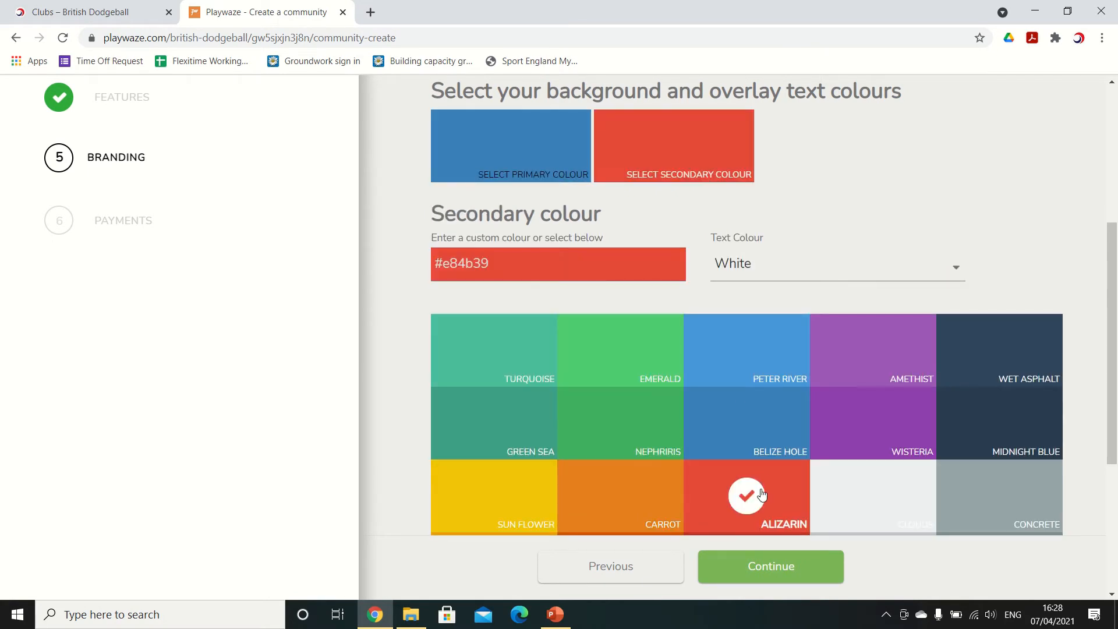
drag(1108, 351, 806, 517)
click(756, 565)
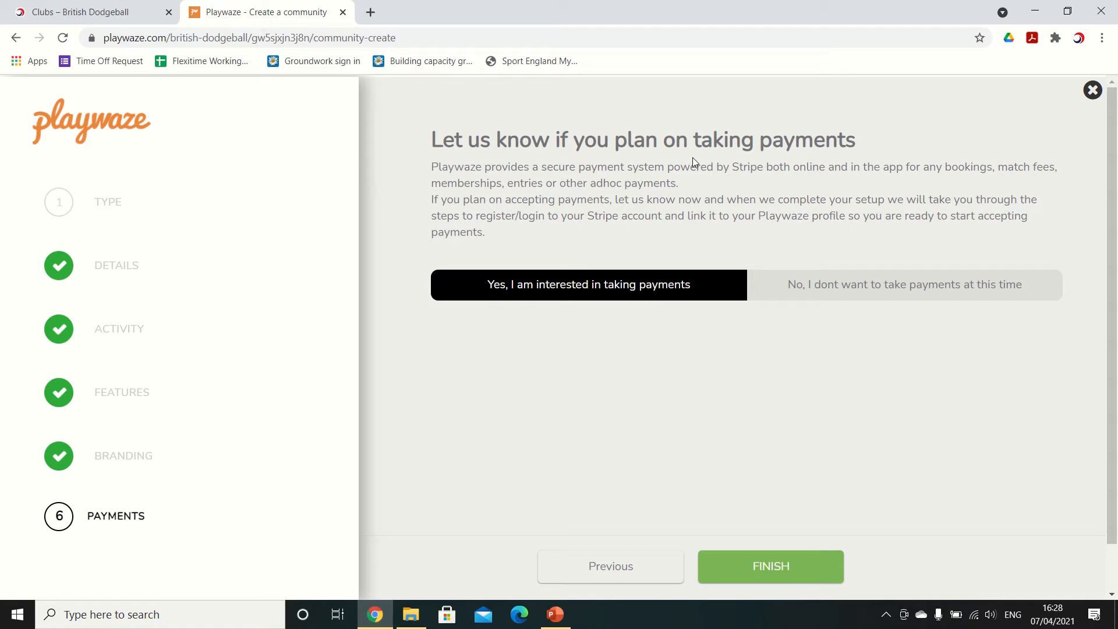
Decline taking payments at this time and finish creating the community
click(780, 289)
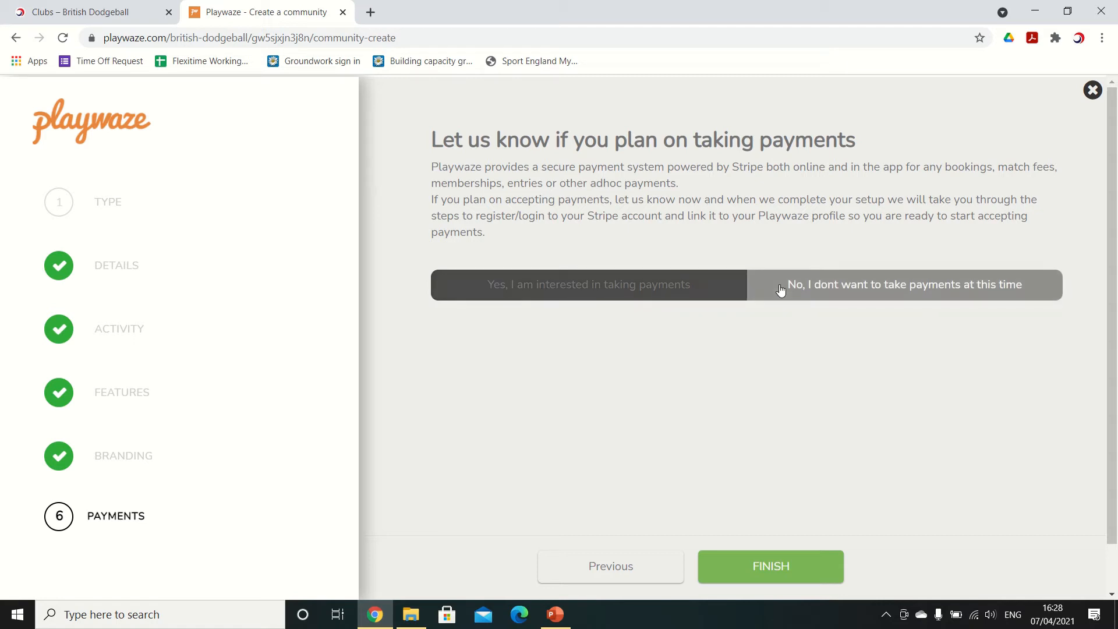
click(766, 573)
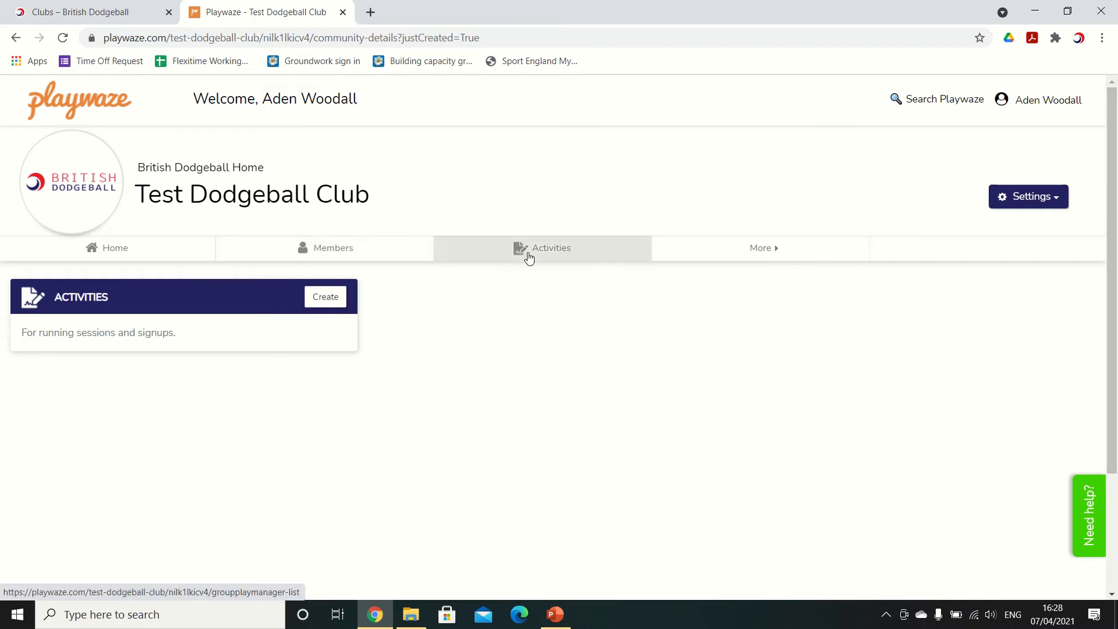
mouse_move(722, 258)
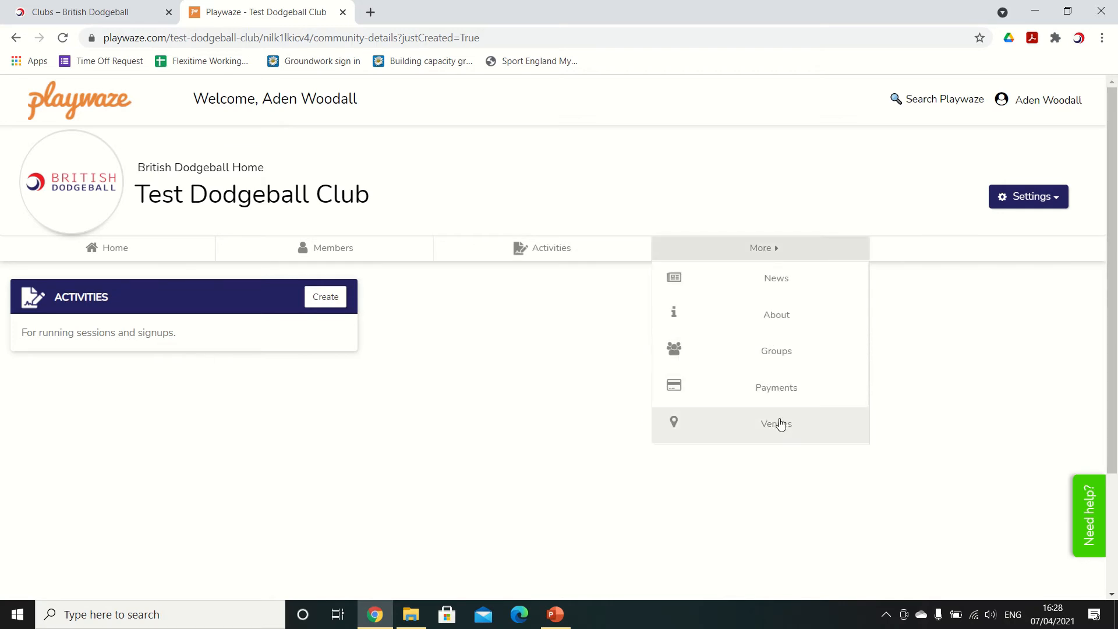
Start creating a new activity for the club as a Physical Activity and continue to its details
click(326, 299)
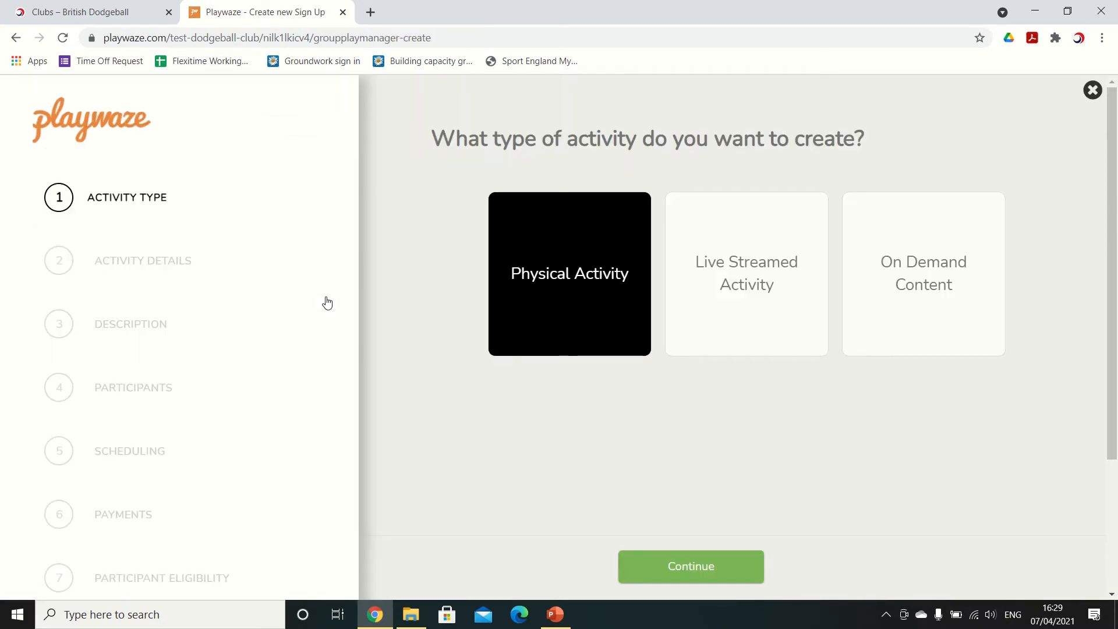
mouse_move(548, 286)
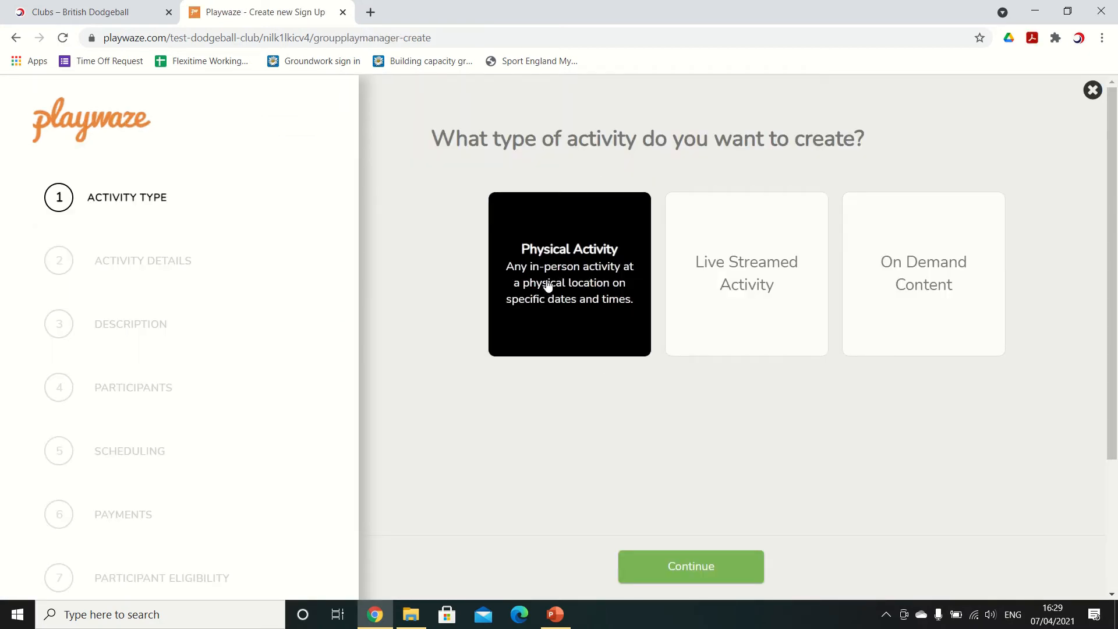
click(660, 574)
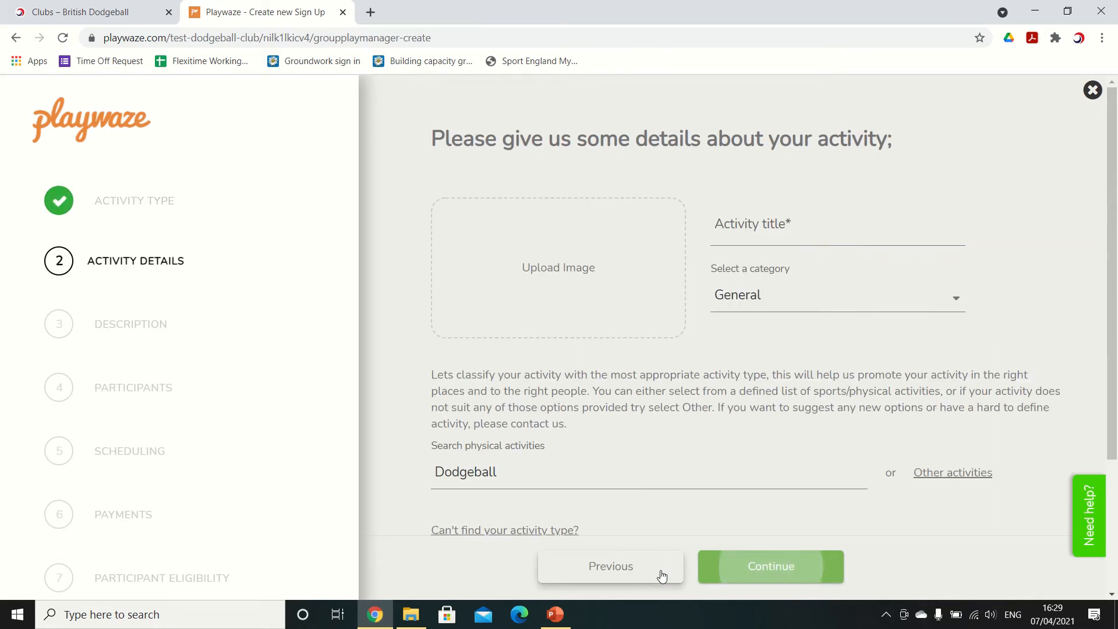
Upload British dodgeball logo.png as the activity's image
click(569, 266)
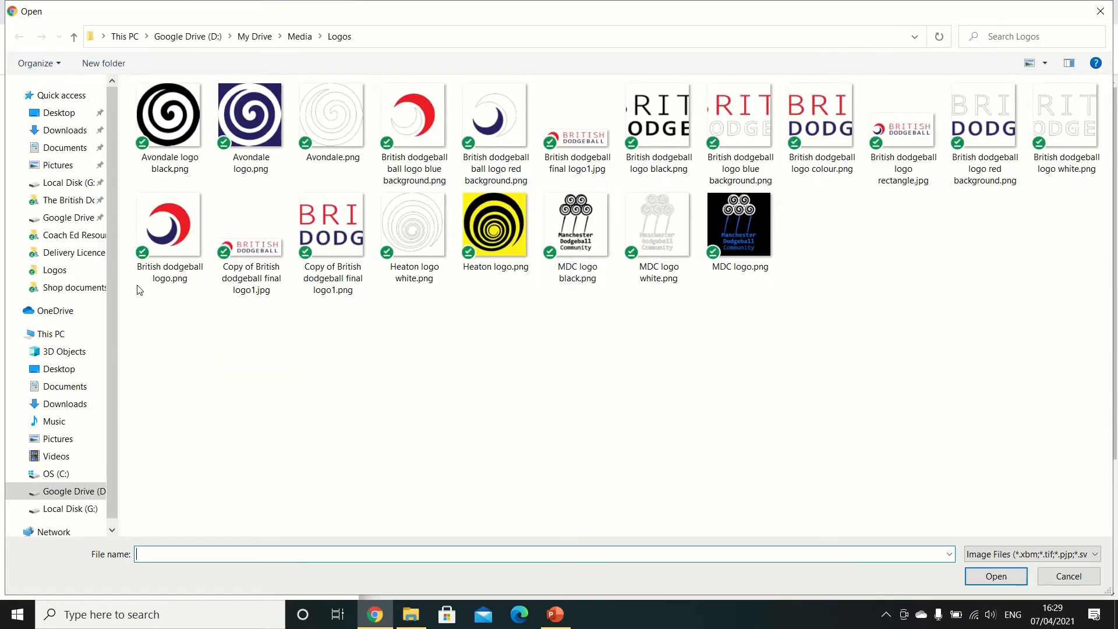
click(165, 245)
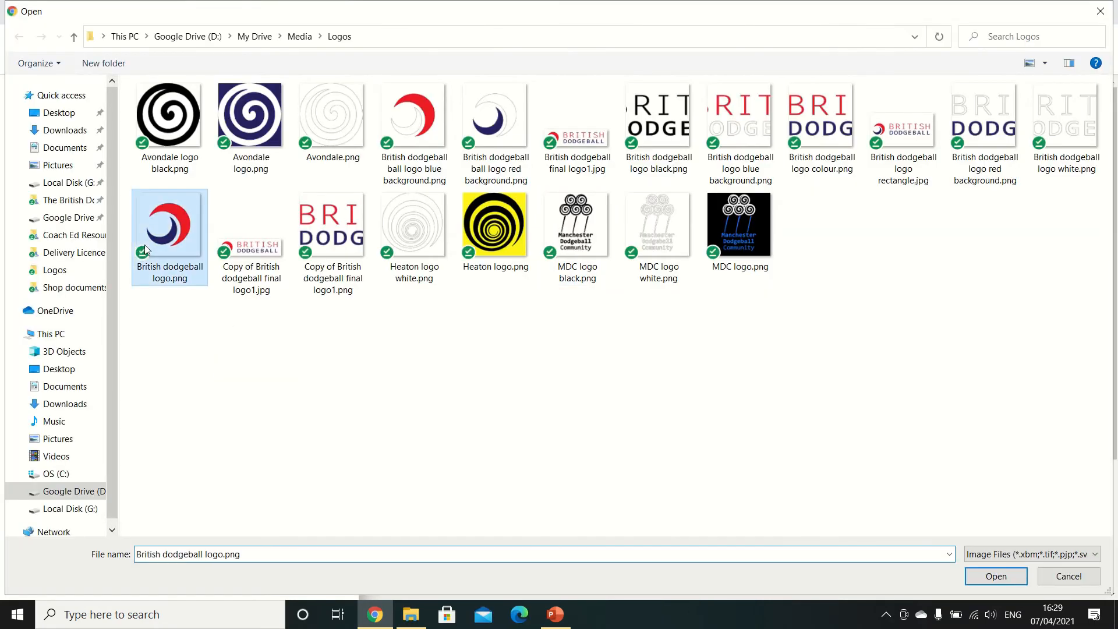
click(973, 577)
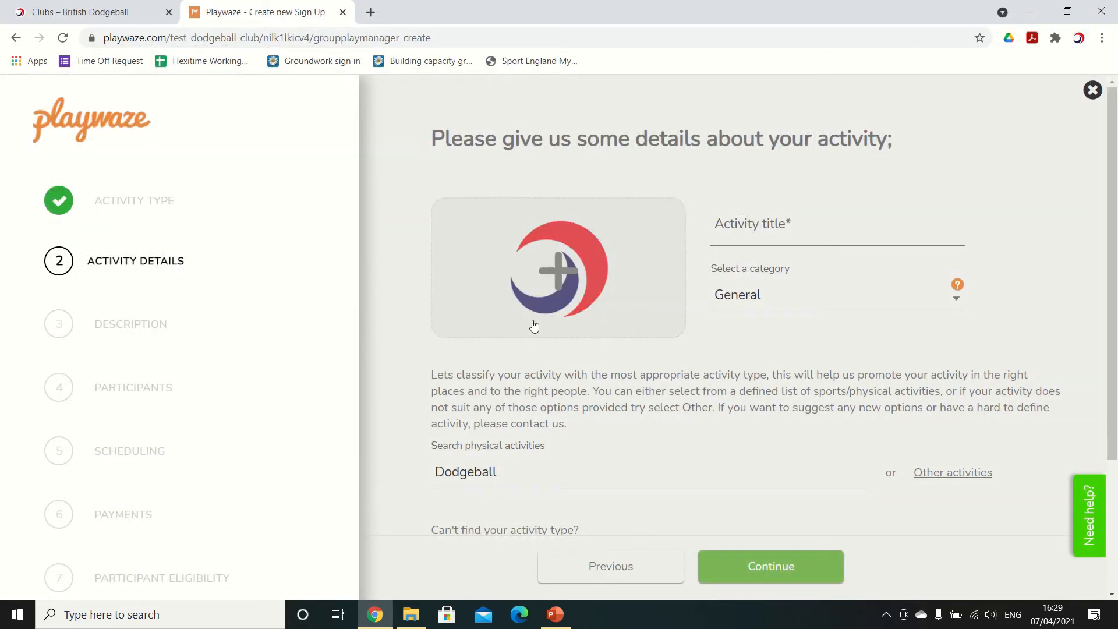
Title the activity "Social dodgeball session" in the Sessions category and continue to the description stage
click(744, 222)
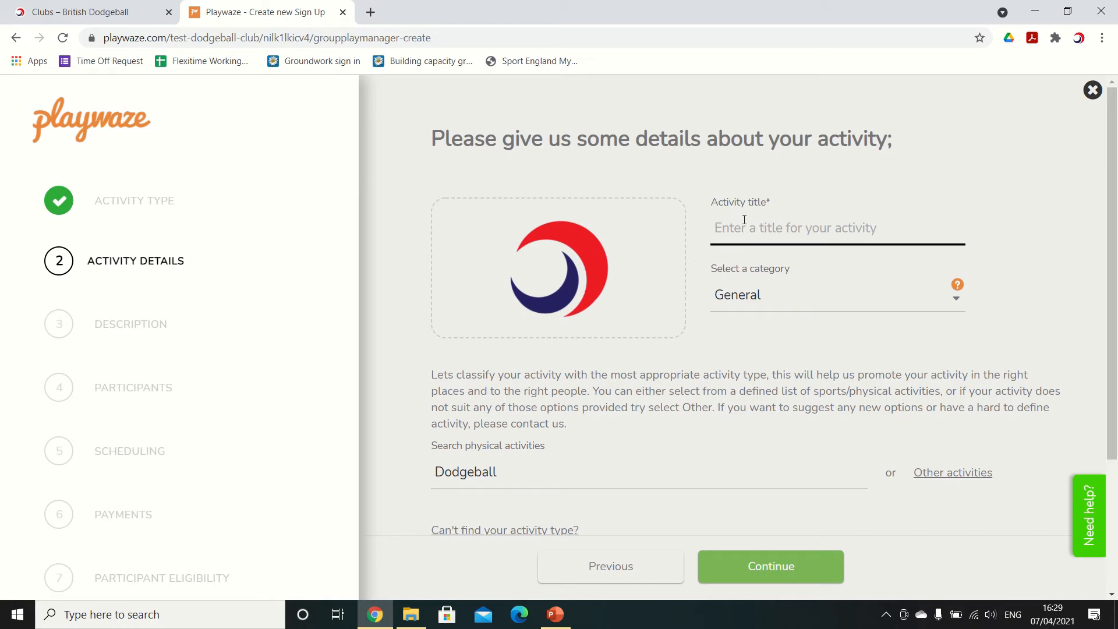
text(Social do)
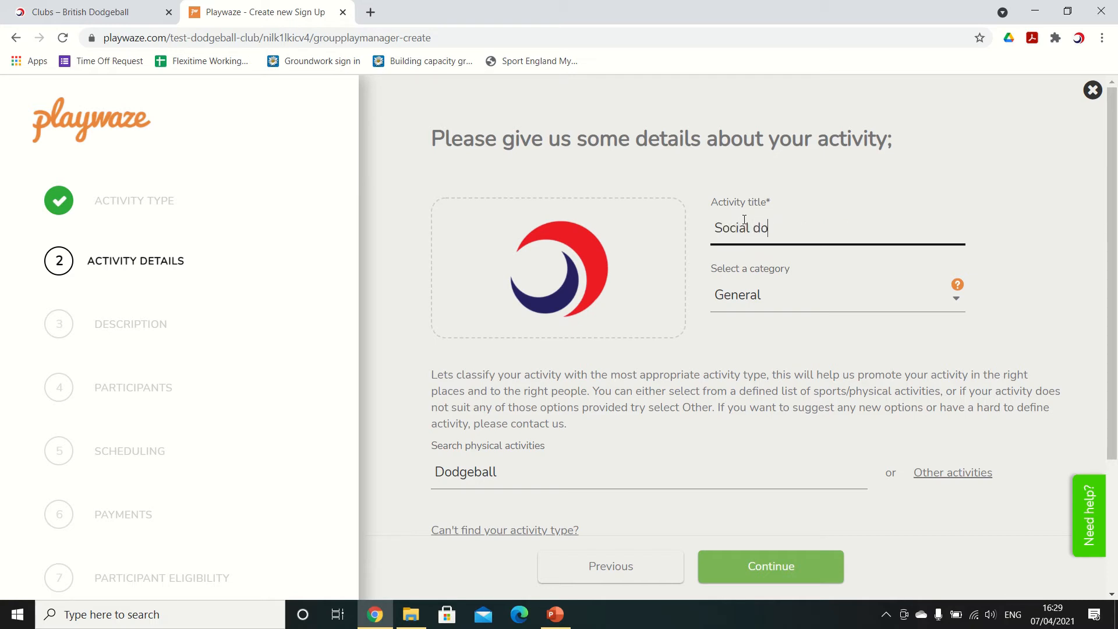
text(dgeball session)
click(908, 297)
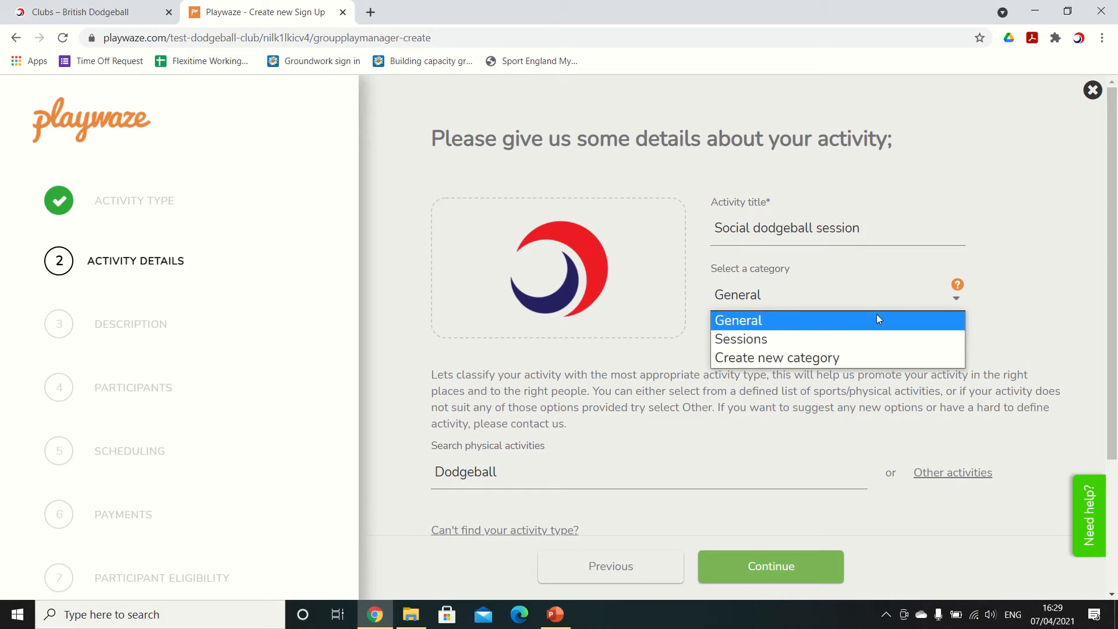
click(823, 338)
scroll(1101, 367, down, 3)
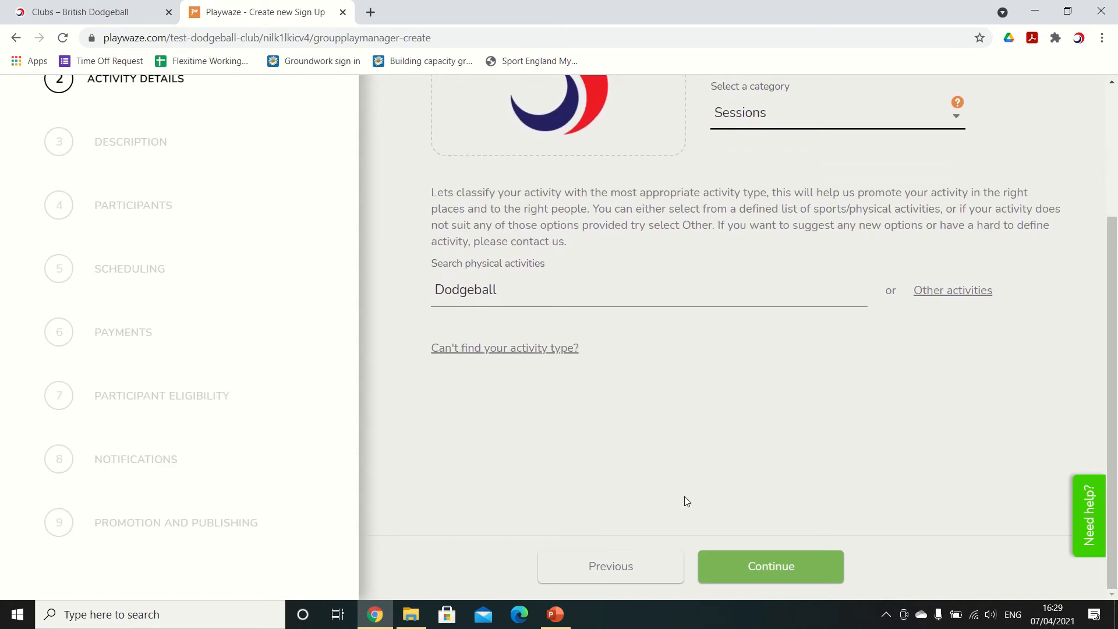
click(726, 560)
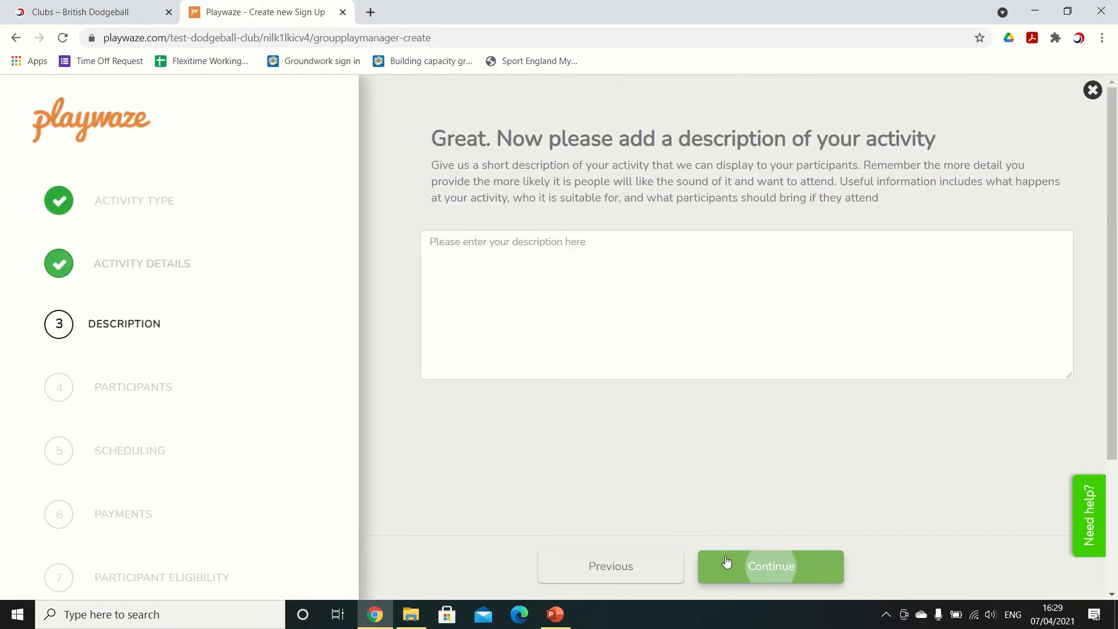
Enter the activity description "Social session, beginners welcome! Cost £2, Thursdays 7pm-9pm" and continue to the participants stage
click(569, 250)
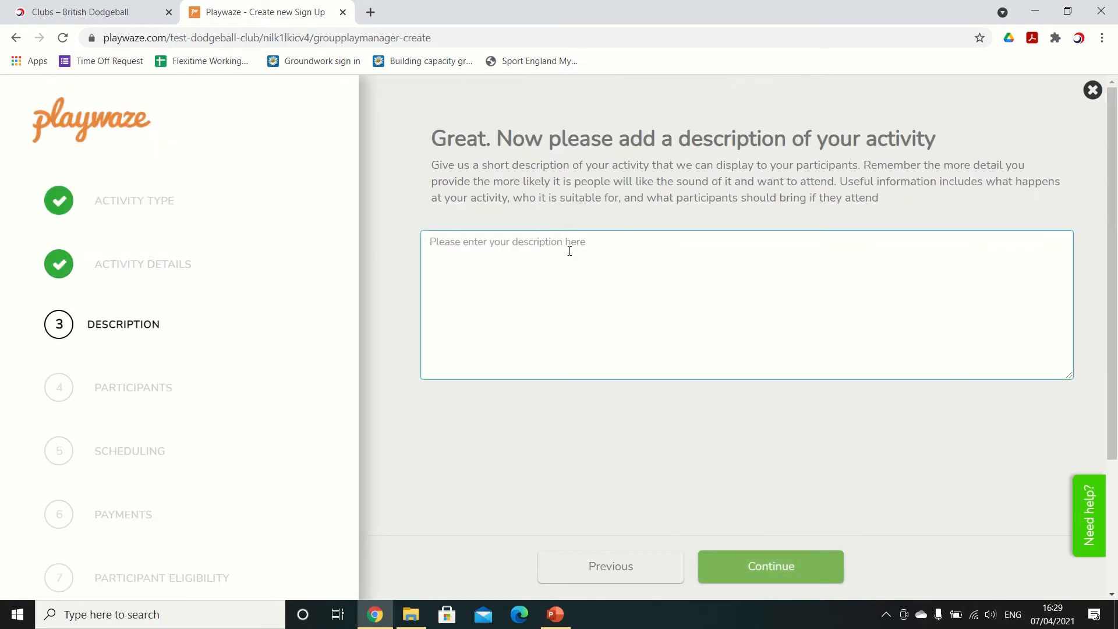
text(Social session, beginners welcome! Cost £2)
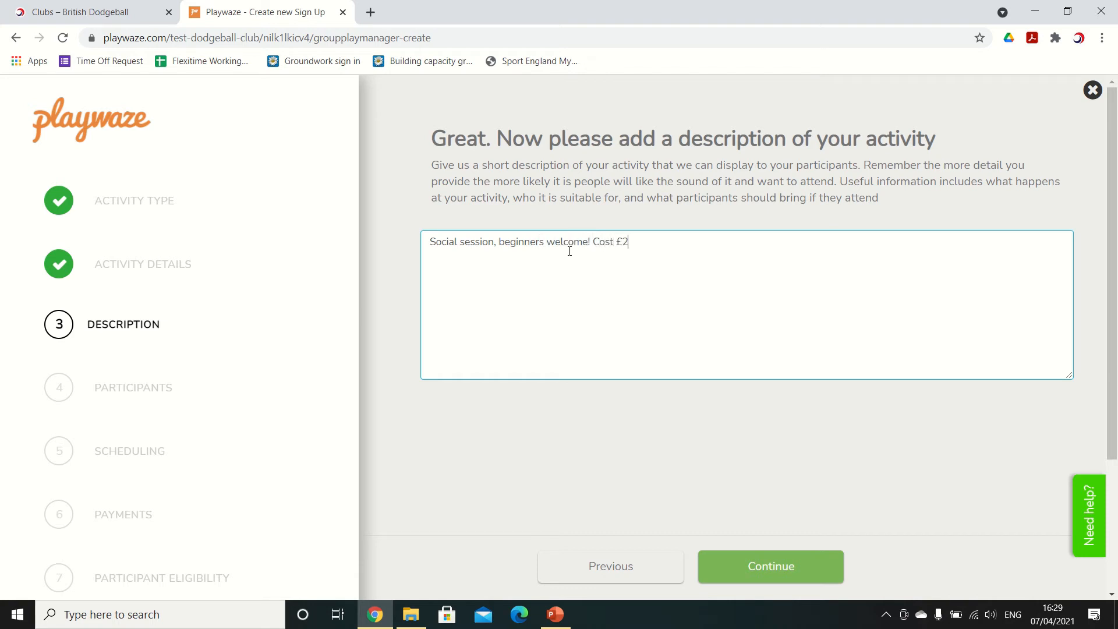
text(, Thrursdays 7pm9)
key(BackSpace)
text(-9pm)
click(754, 560)
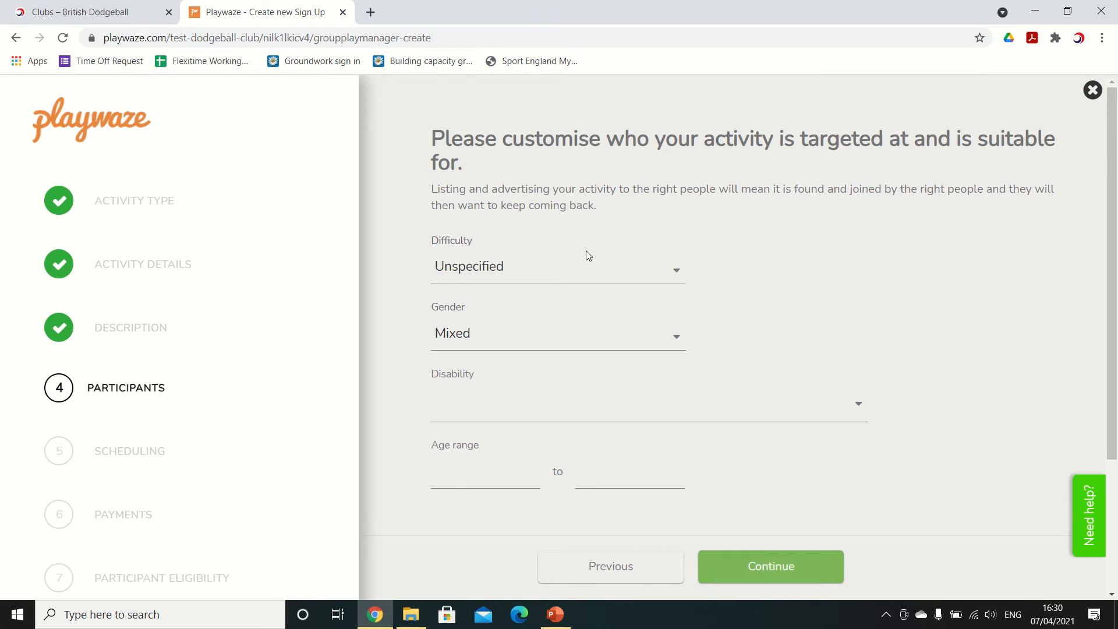
Set the activity's difficulty to Beginner and check the disability options without choosing any
click(590, 271)
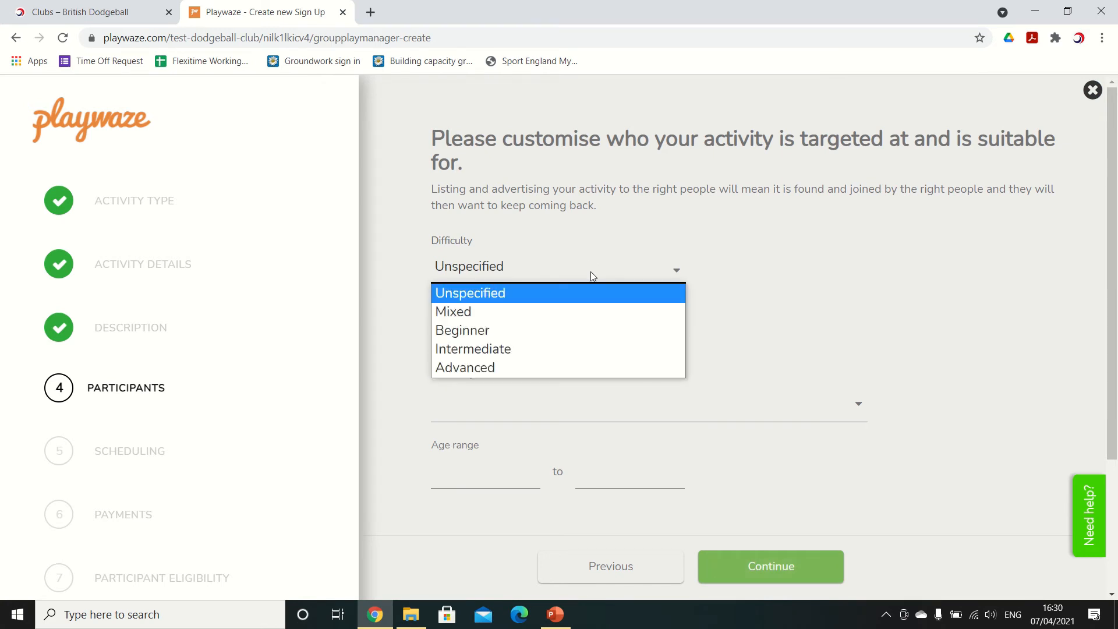
click(495, 331)
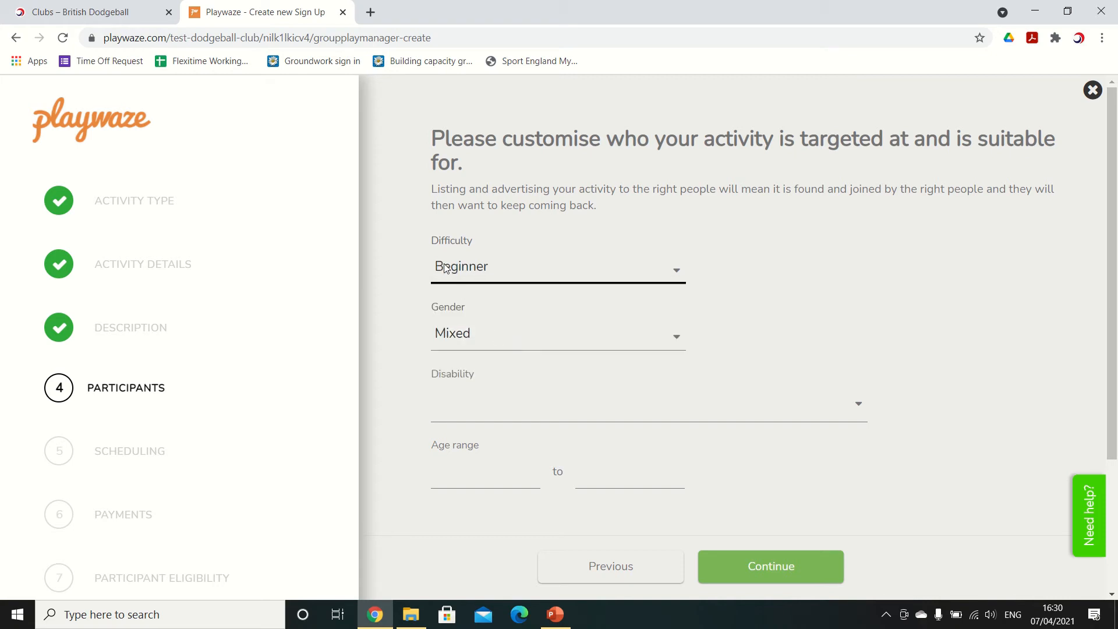
scroll(1098, 232, down, 2)
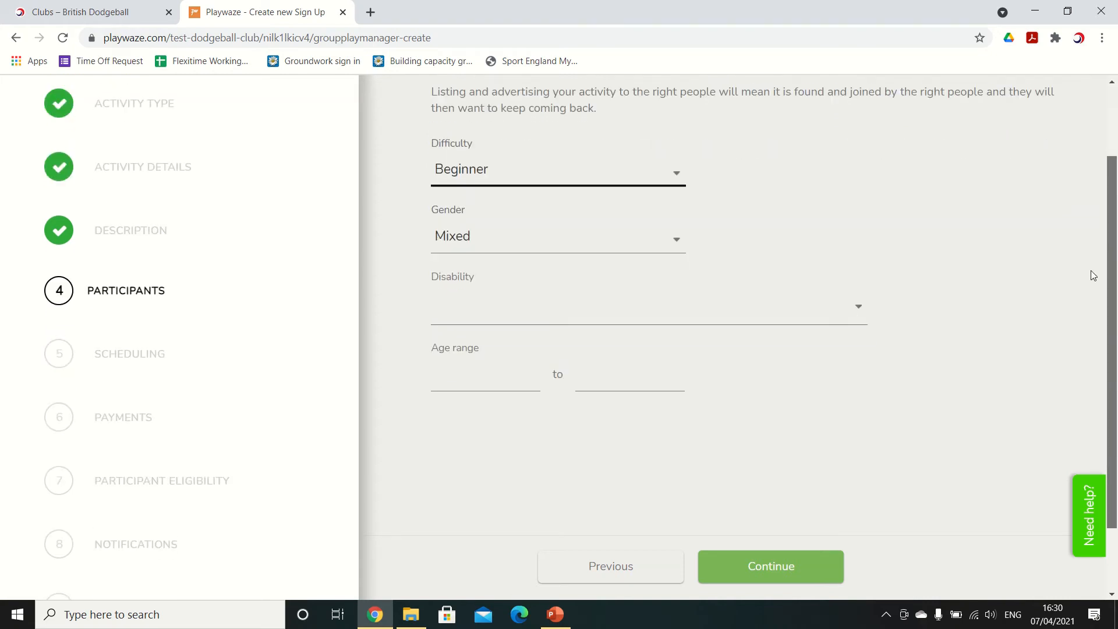
click(495, 314)
click(544, 312)
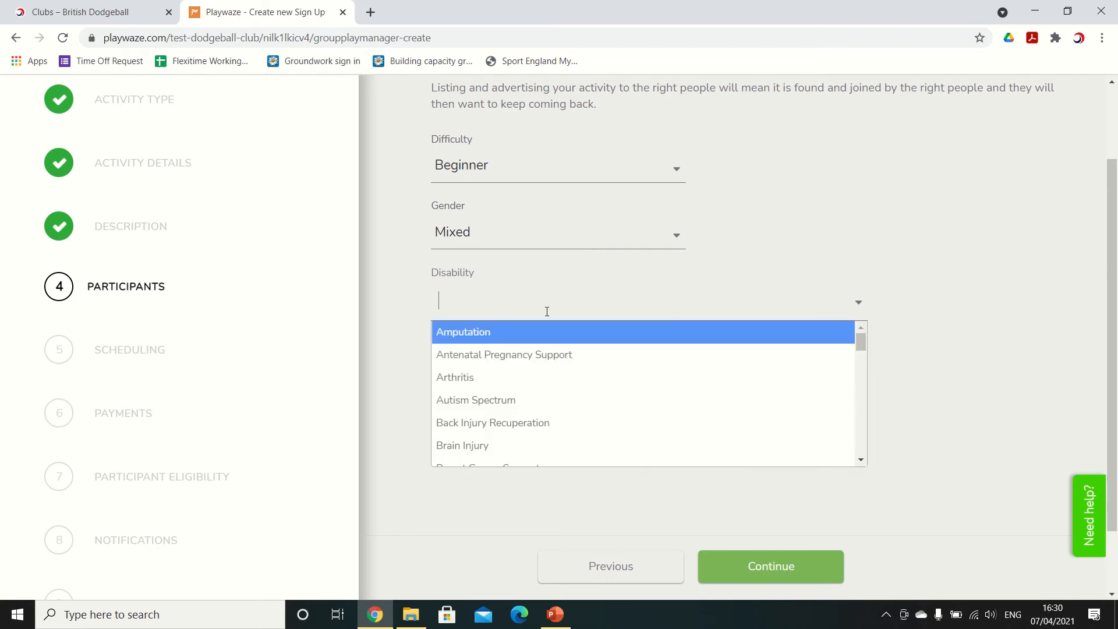
click(905, 302)
Set the activity's age range to 16 to 99 and continue to the scheduling stage
click(511, 374)
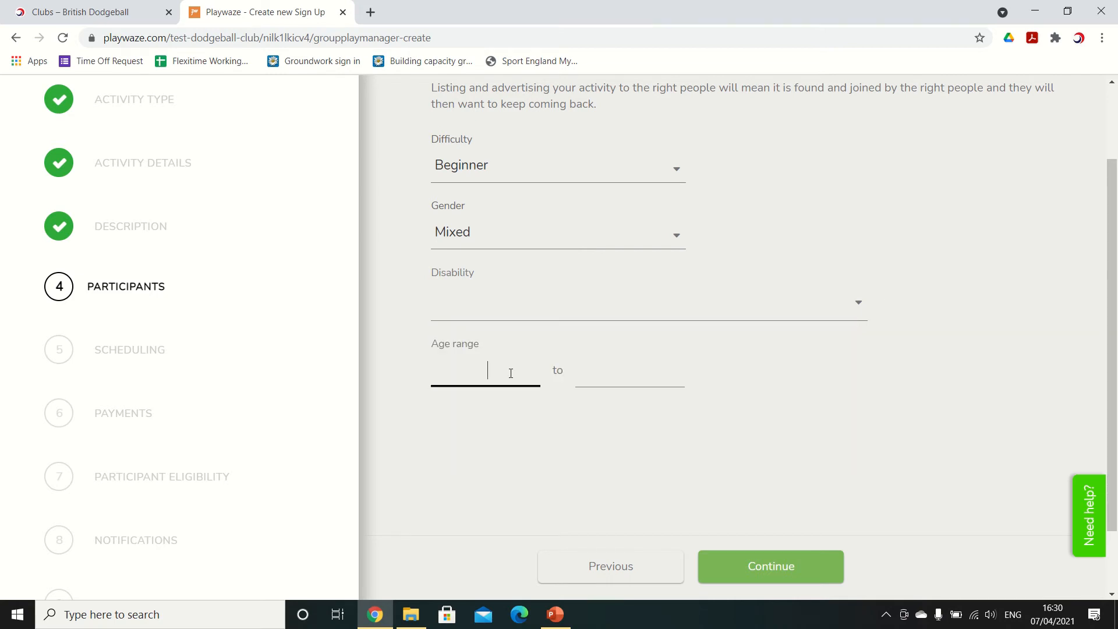
text(16)
click(605, 379)
text(99)
click(679, 412)
click(745, 564)
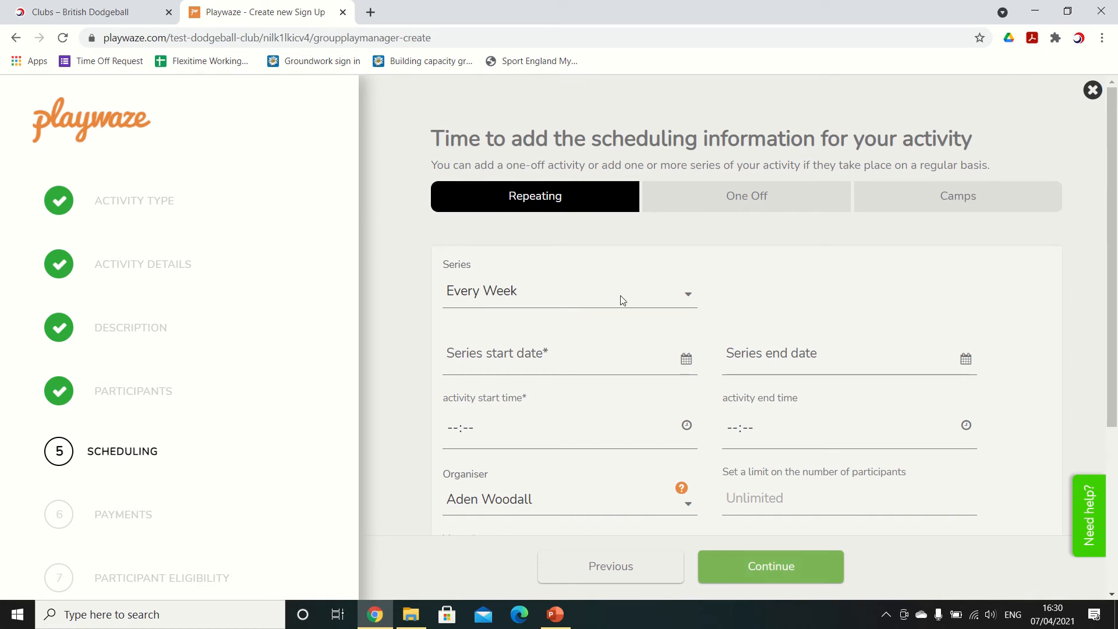
Set the weekly series to start on 24/06/2021
click(592, 347)
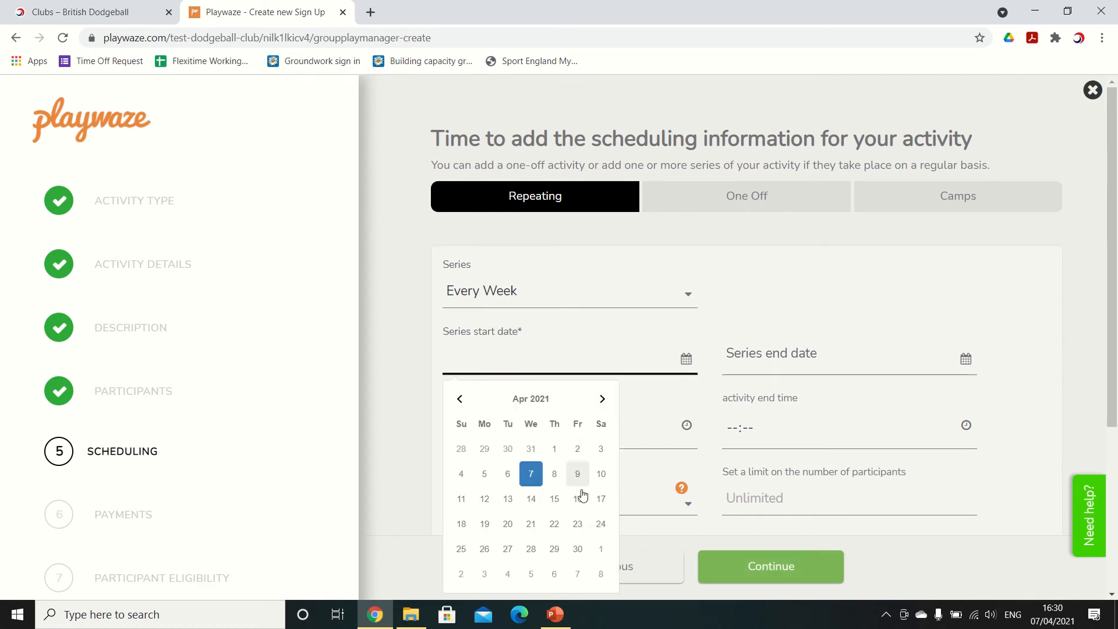
click(605, 406)
click(602, 406)
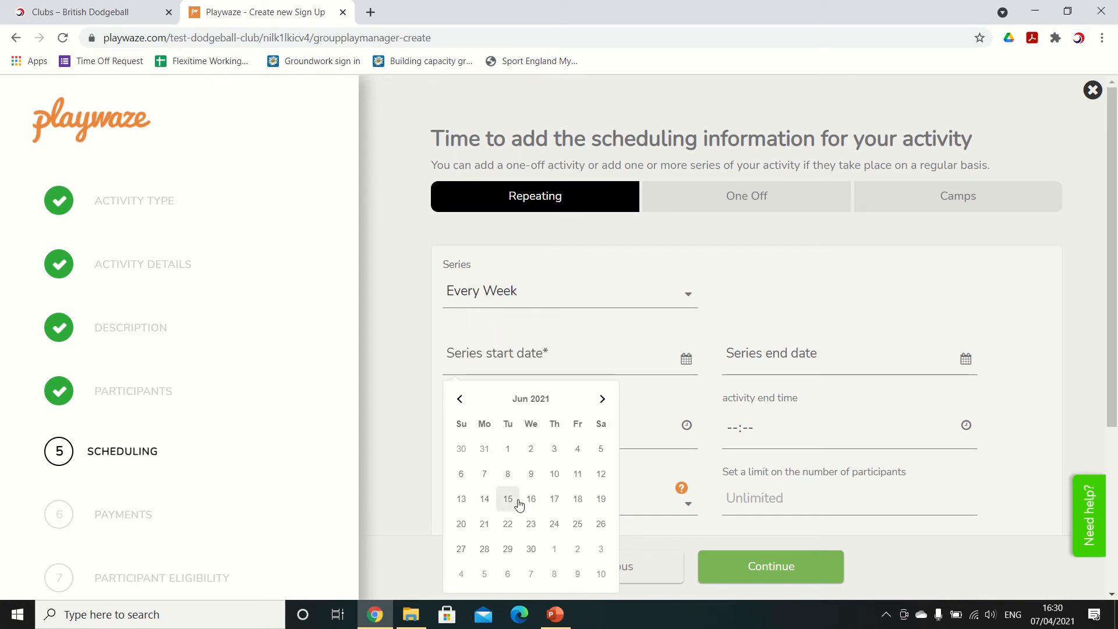
click(555, 524)
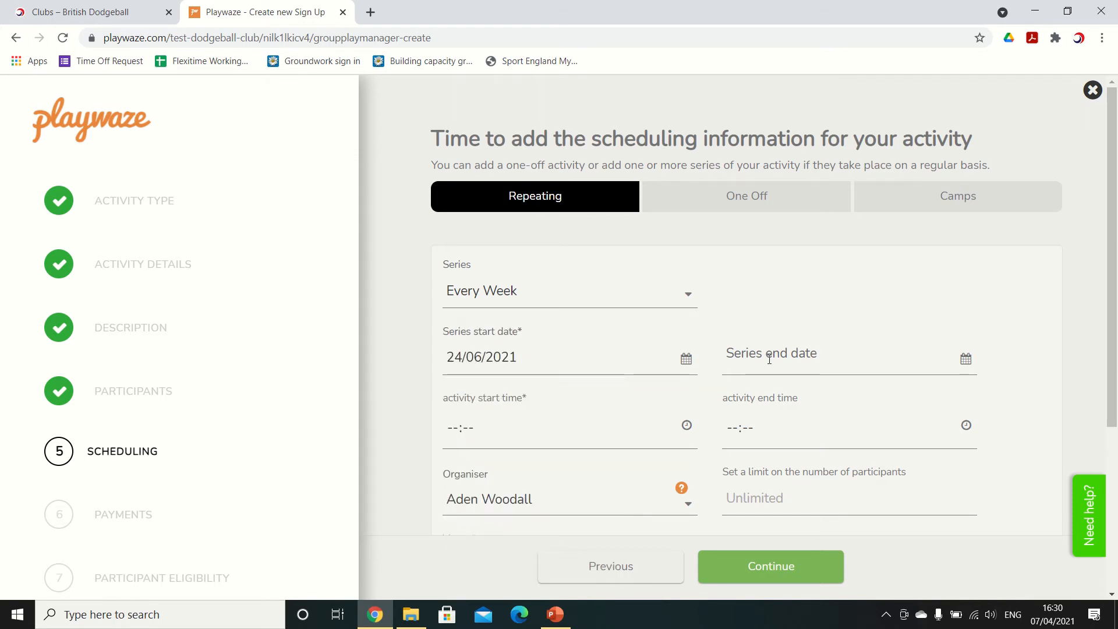
Set the activity's start time to 19:00 and its end time to 21:00
scroll(1112, 268, down, 2)
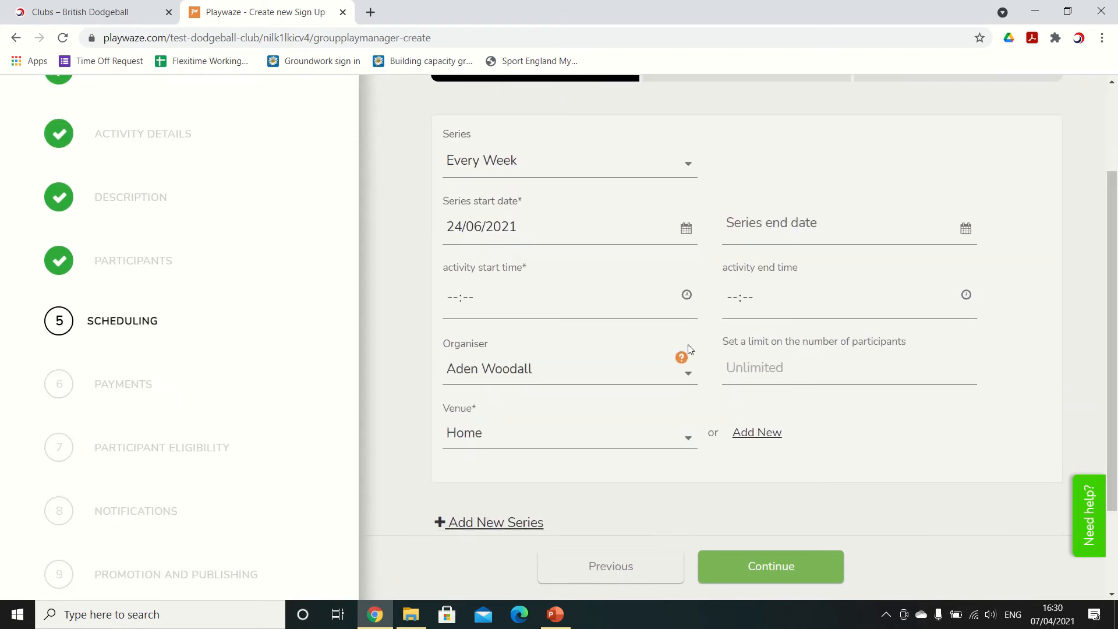
click(563, 305)
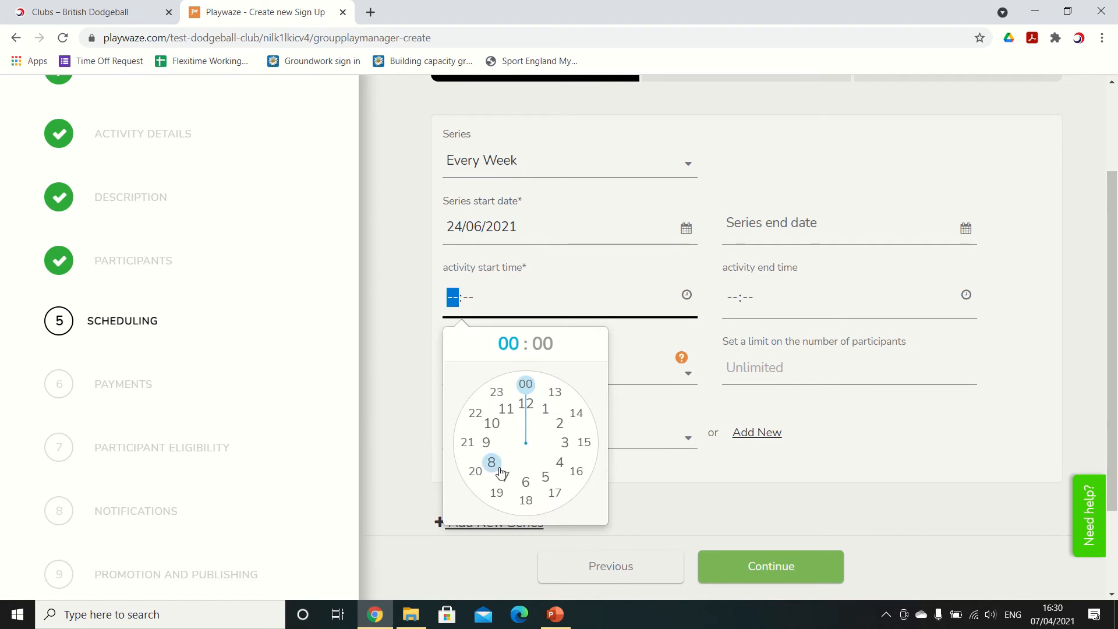
click(496, 493)
click(525, 384)
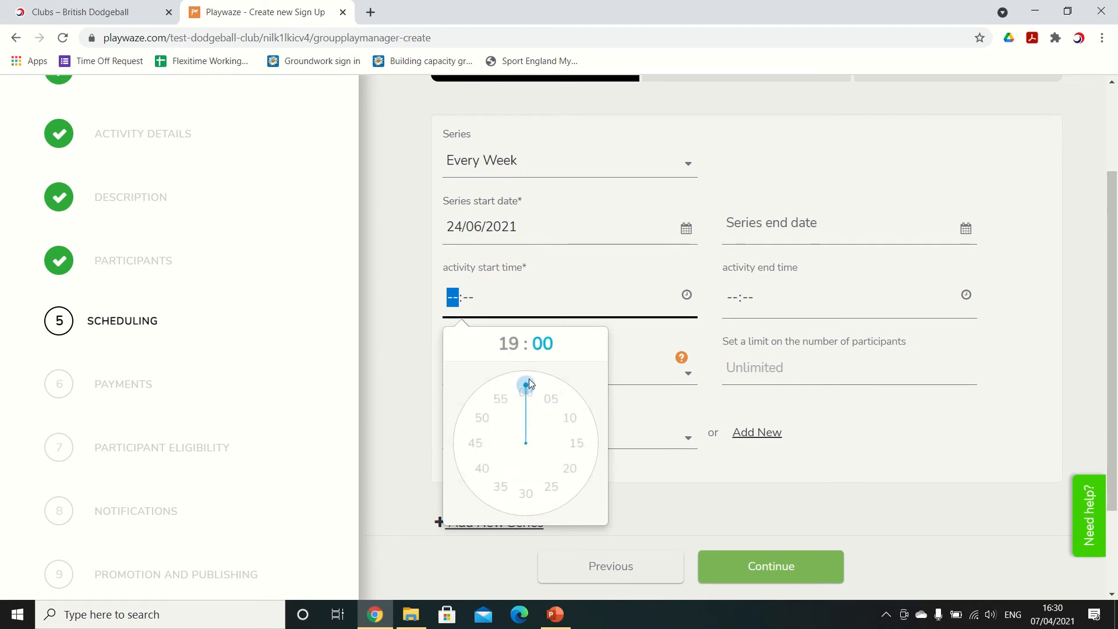
click(745, 297)
click(748, 443)
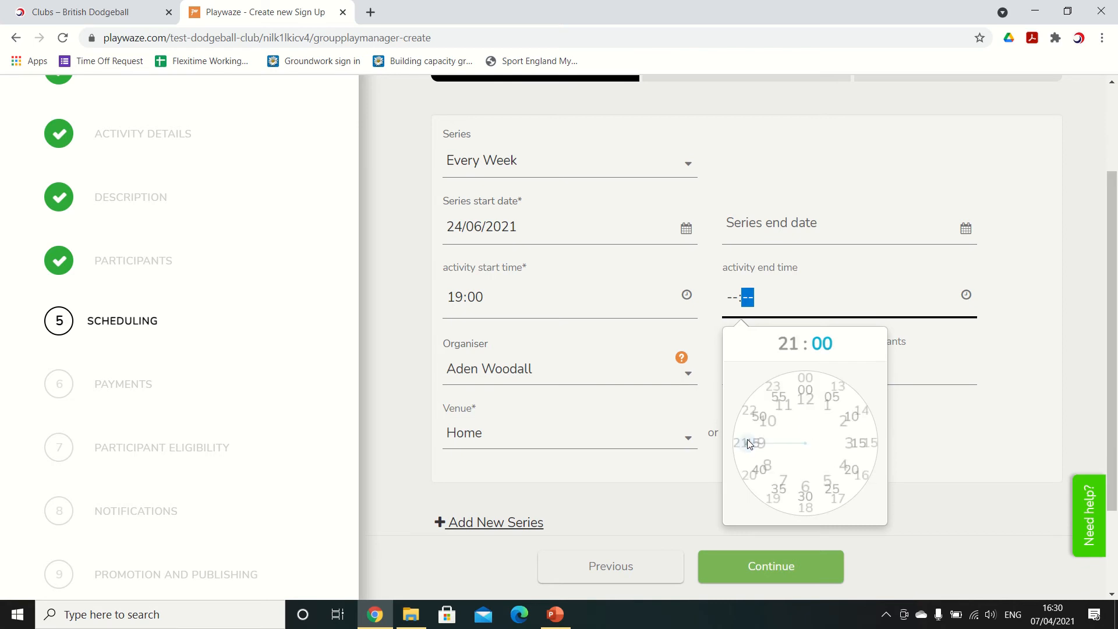
click(806, 379)
Check the organiser choices without changing them, and try a participant limit of 30 before clearing it again
click(667, 377)
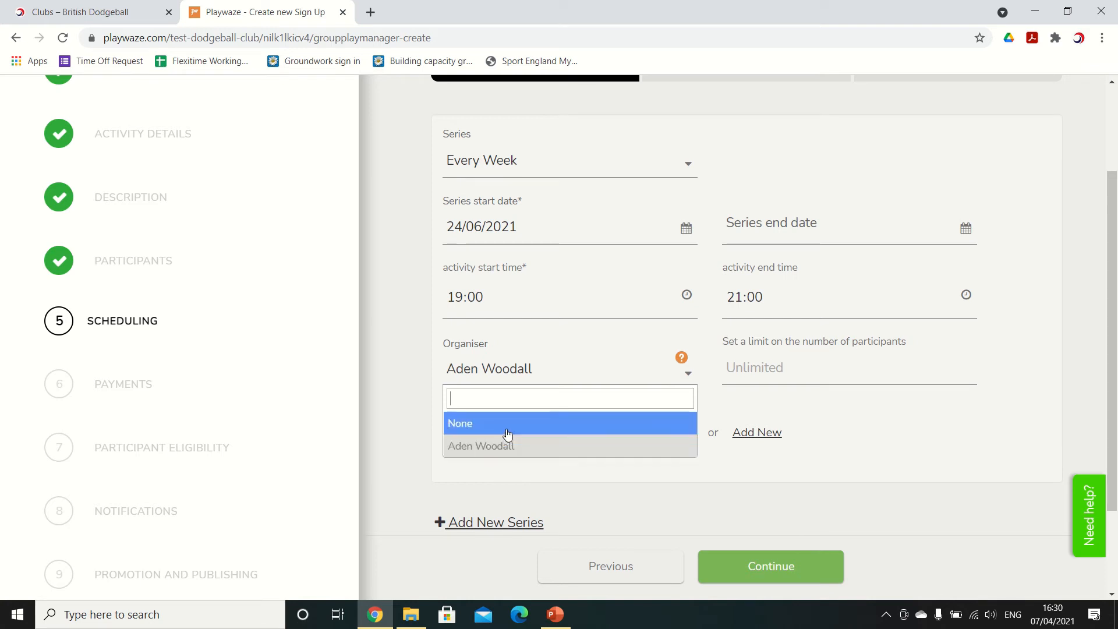
click(773, 401)
click(771, 368)
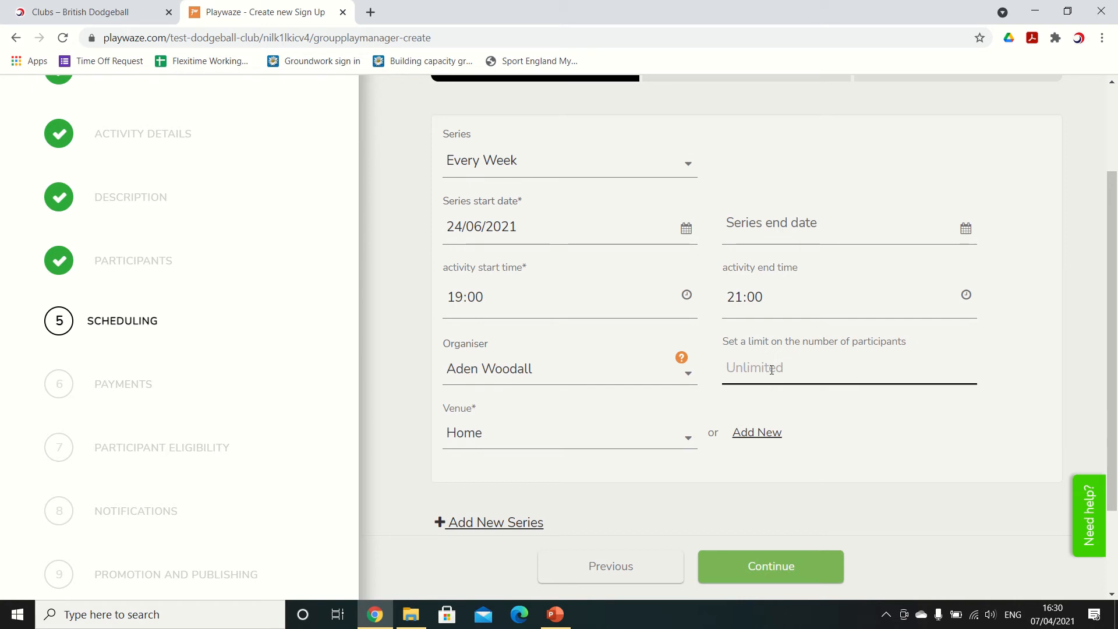
text(30)
key(BackSpace)
key(BackSpace)
click(831, 407)
Choose Home as the session's venue and continue to the payments stage
scroll(831, 408, down, 2)
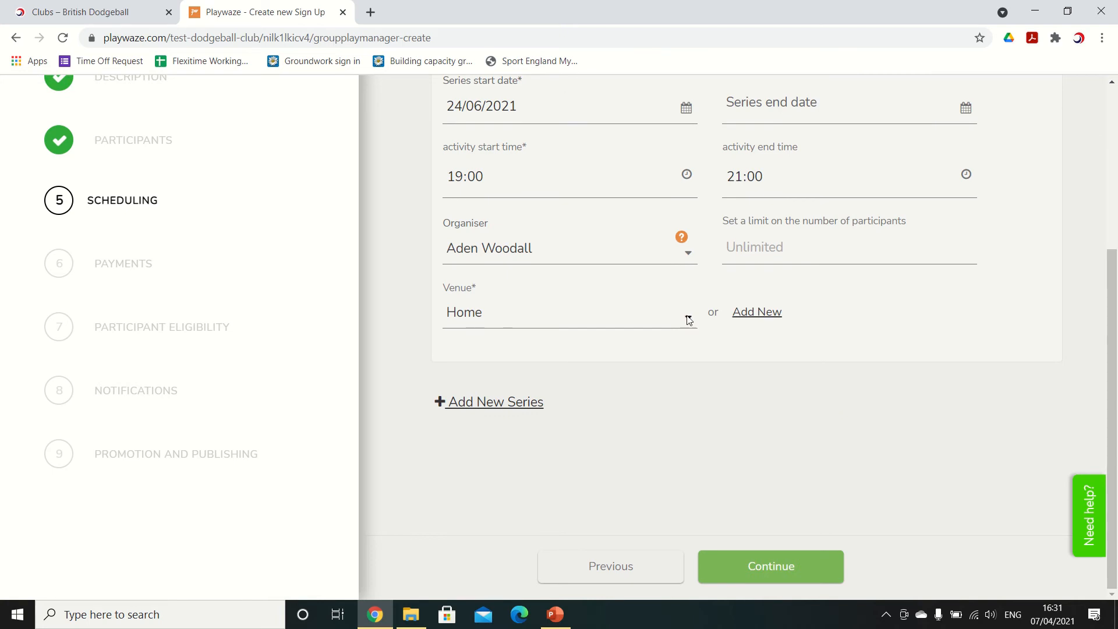
click(691, 328)
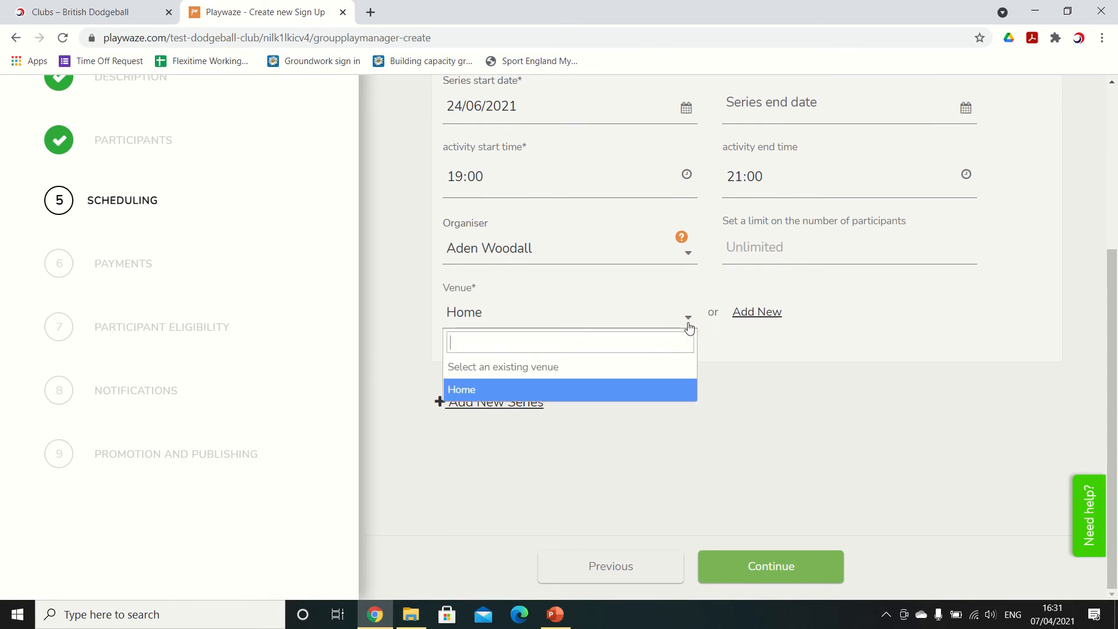
click(549, 387)
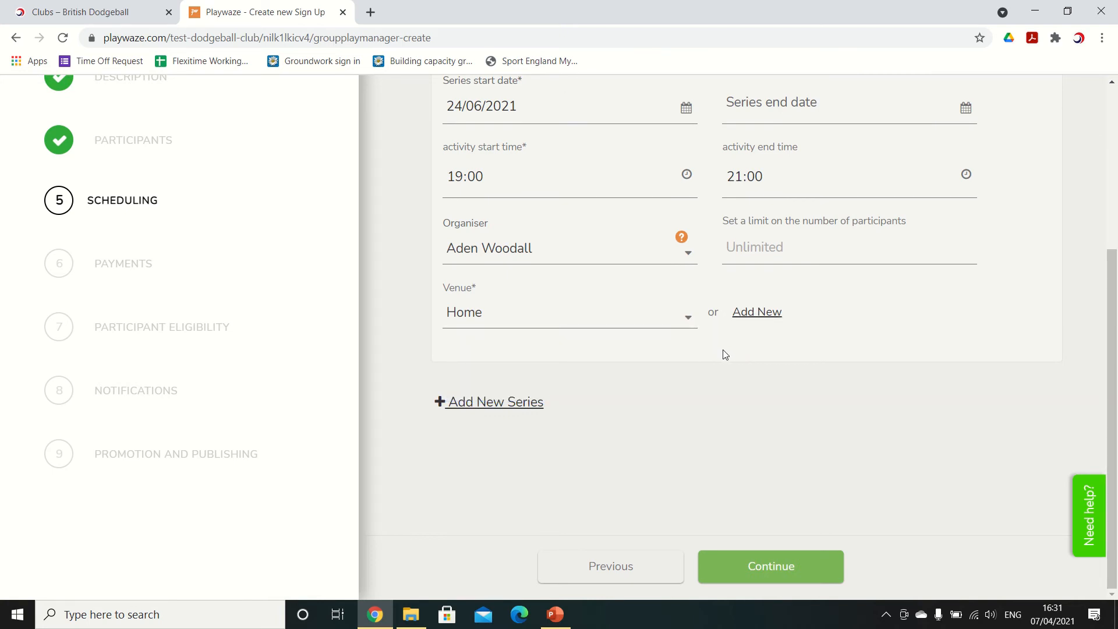
click(732, 569)
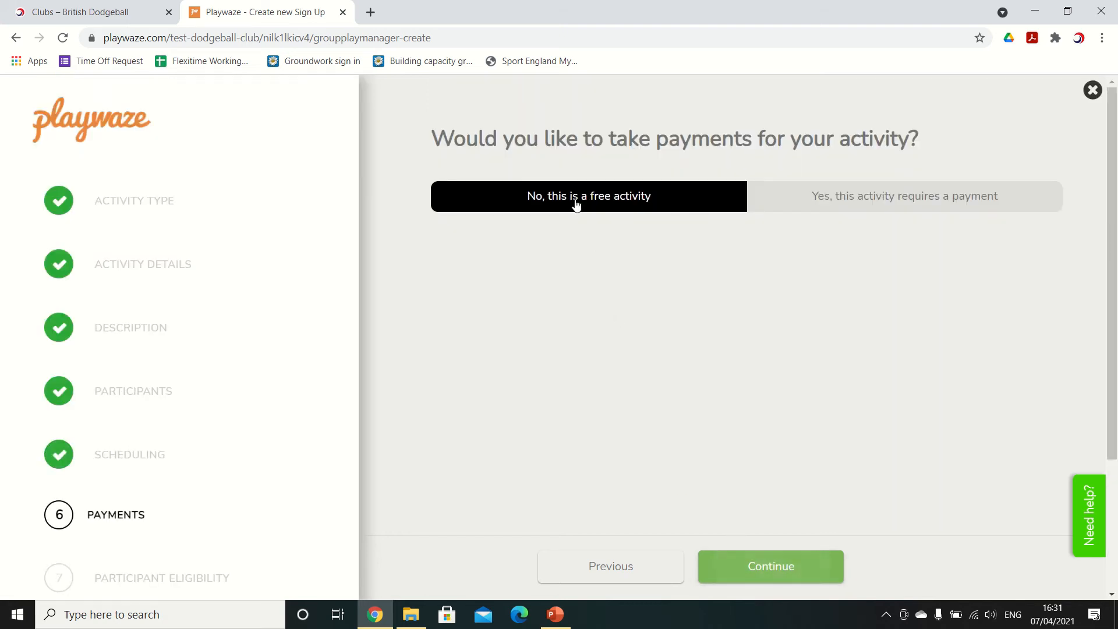
Require a payment for the activity with a standard price of 2, and allow offline payments
click(806, 208)
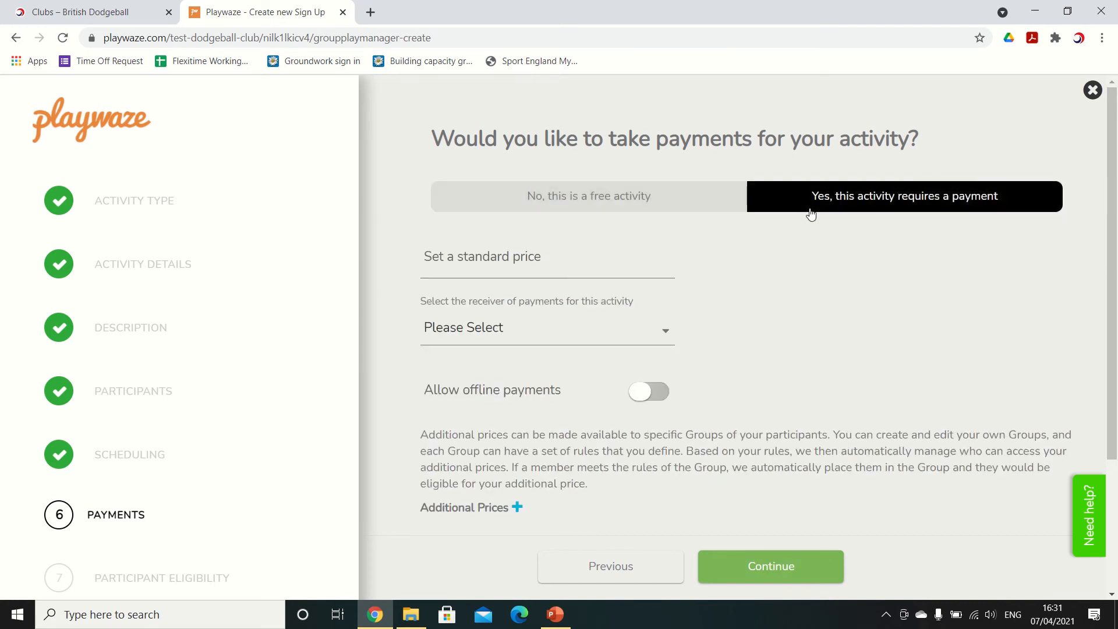
click(592, 273)
text(2)
click(605, 338)
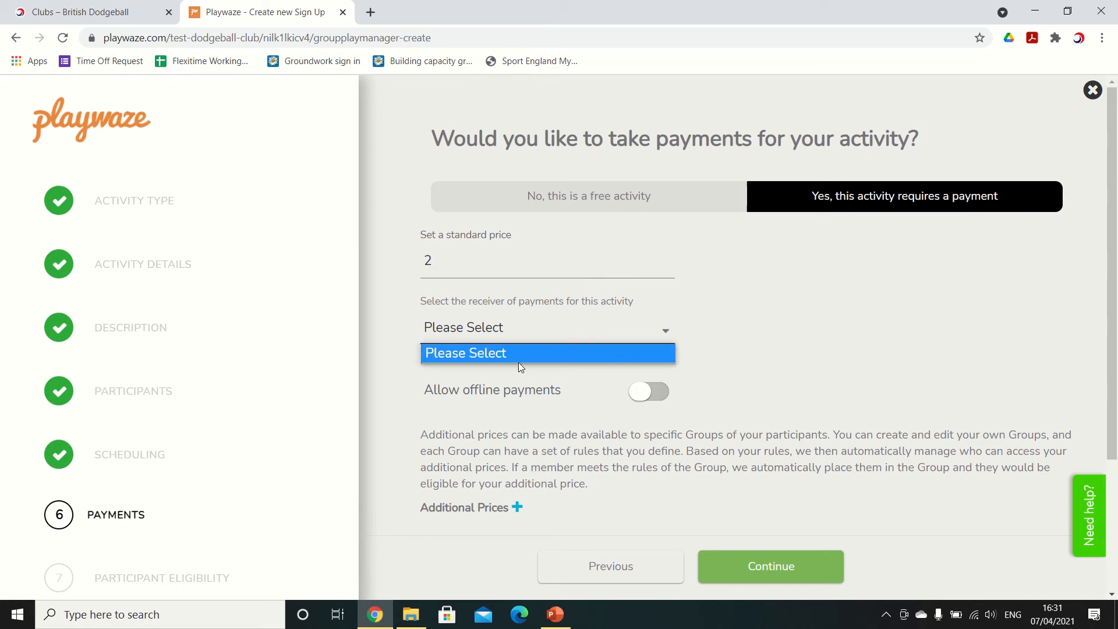
click(636, 396)
click(637, 398)
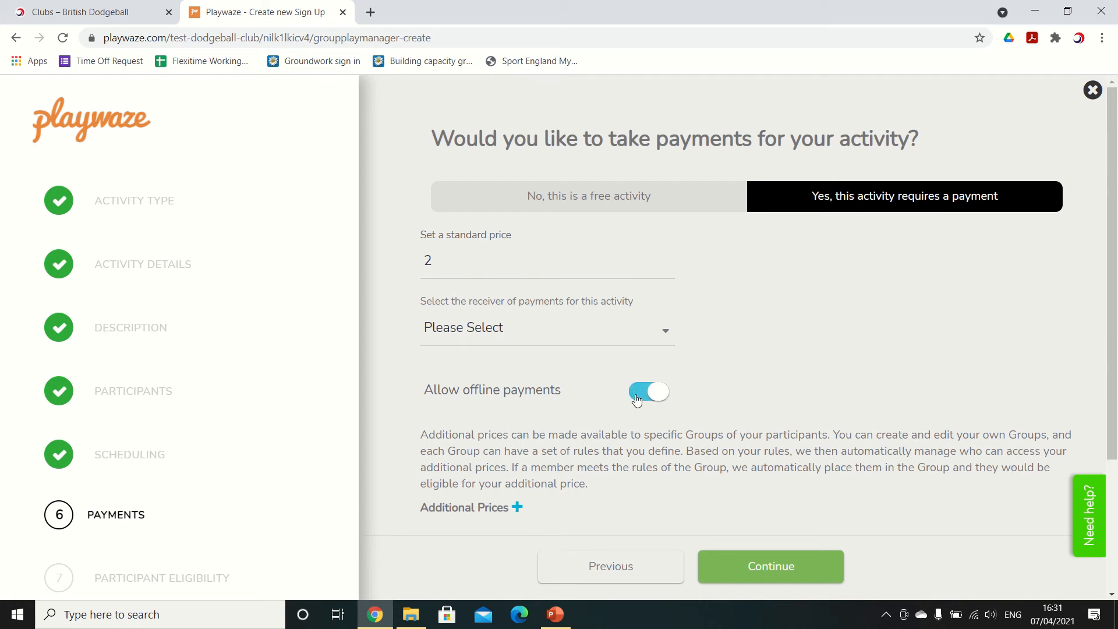
Switch the activity back to free and continue to the participant eligibility stage
click(647, 200)
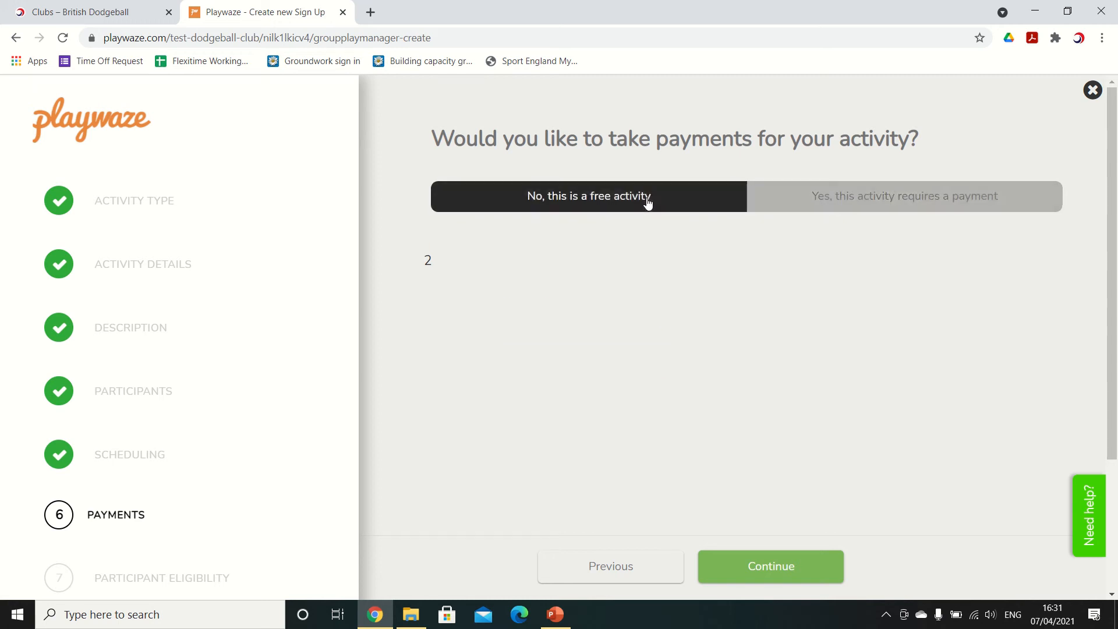
click(737, 564)
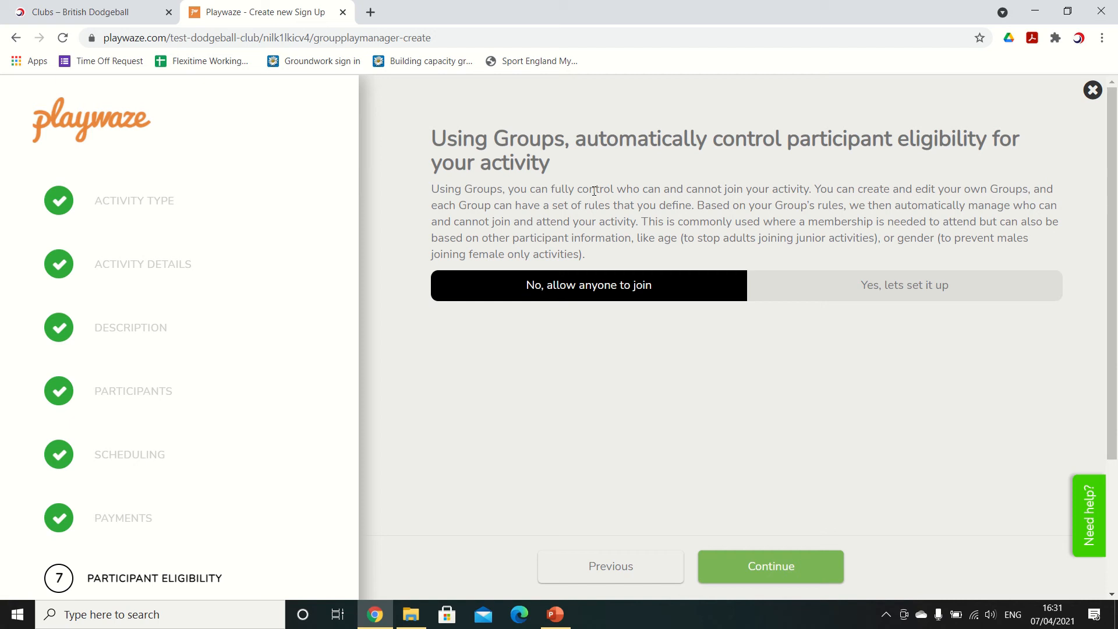
Look at the group eligibility rules, return to allowing anyone to join and continue to the notifications stage
click(877, 288)
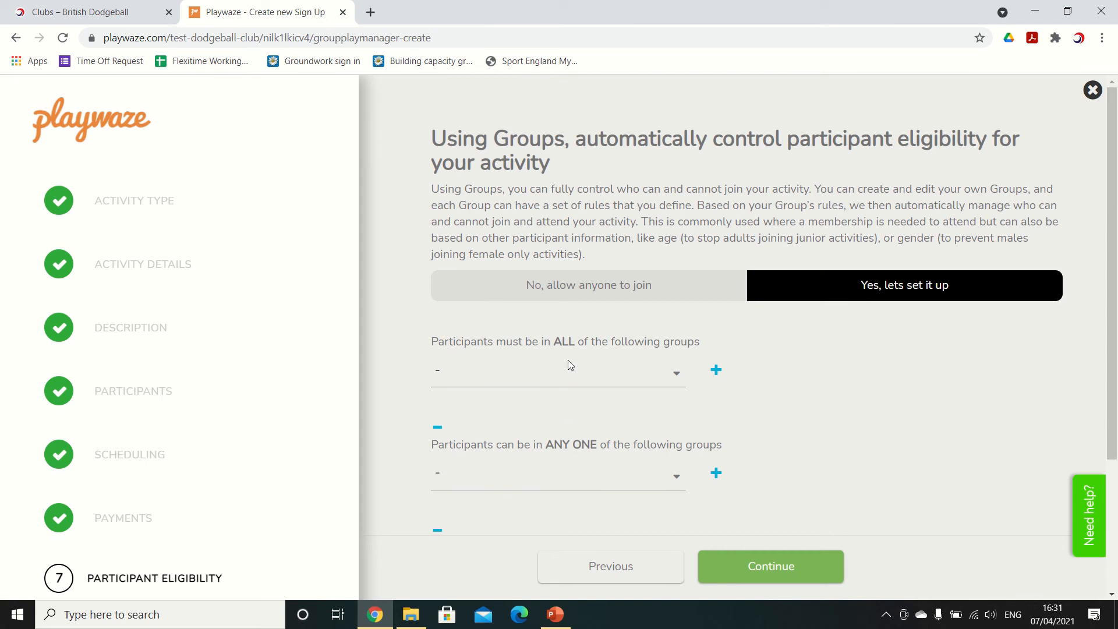
scroll(568, 360, down, 2)
click(577, 184)
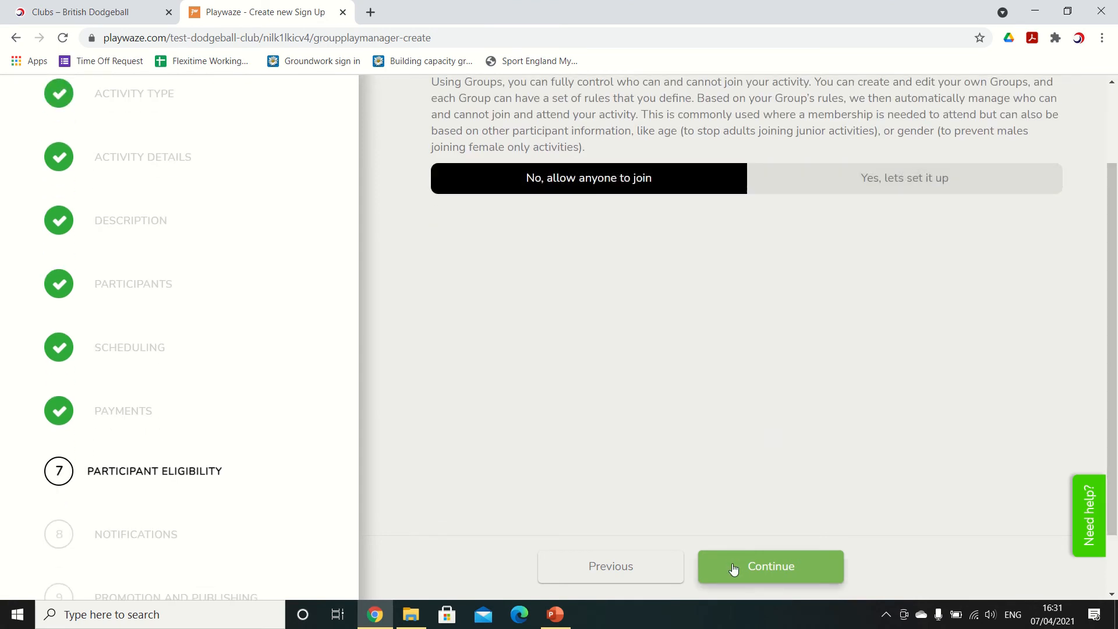
click(733, 569)
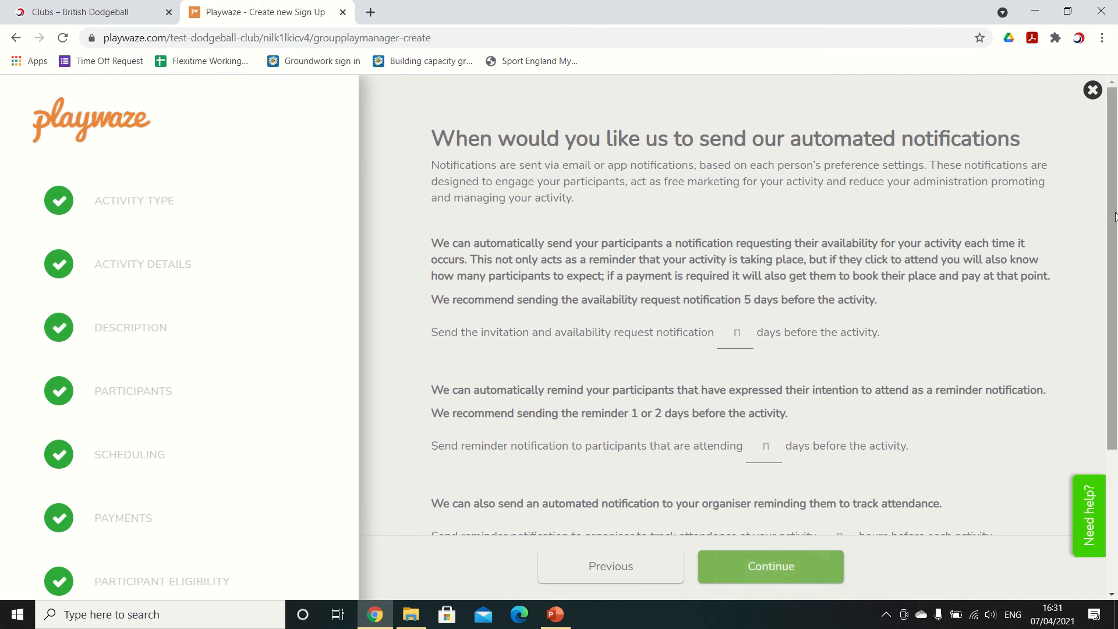
Leave the automated notification timings blank and finish the activity with the website widget and public activity finder listings kept
drag(1113, 217, 1098, 323)
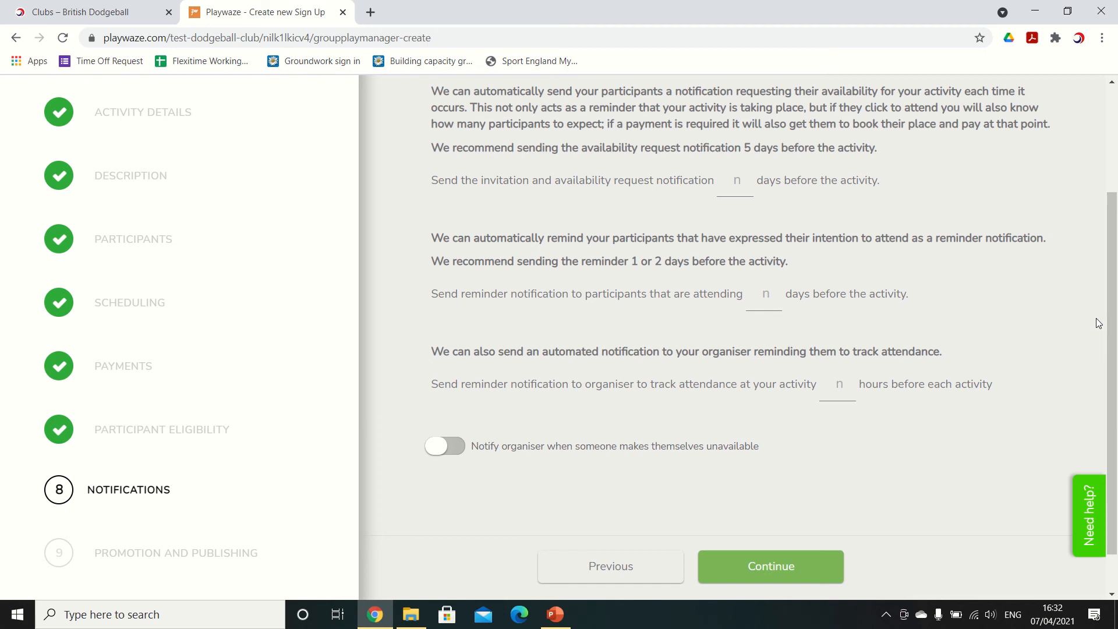
click(737, 180)
click(762, 294)
click(839, 387)
drag(1102, 344, 1106, 375)
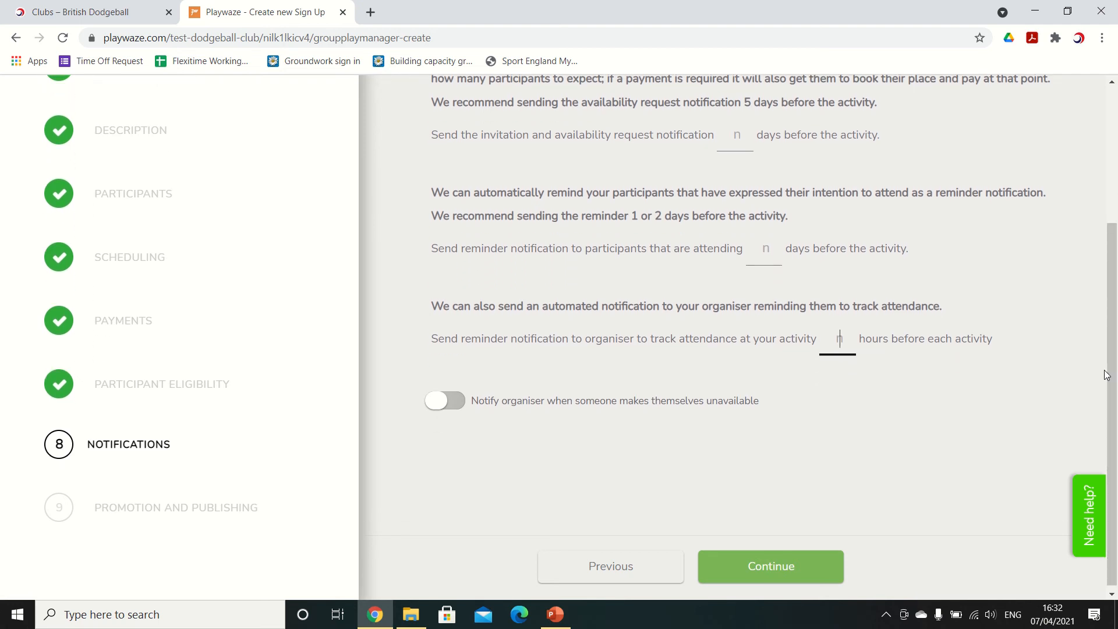
click(735, 569)
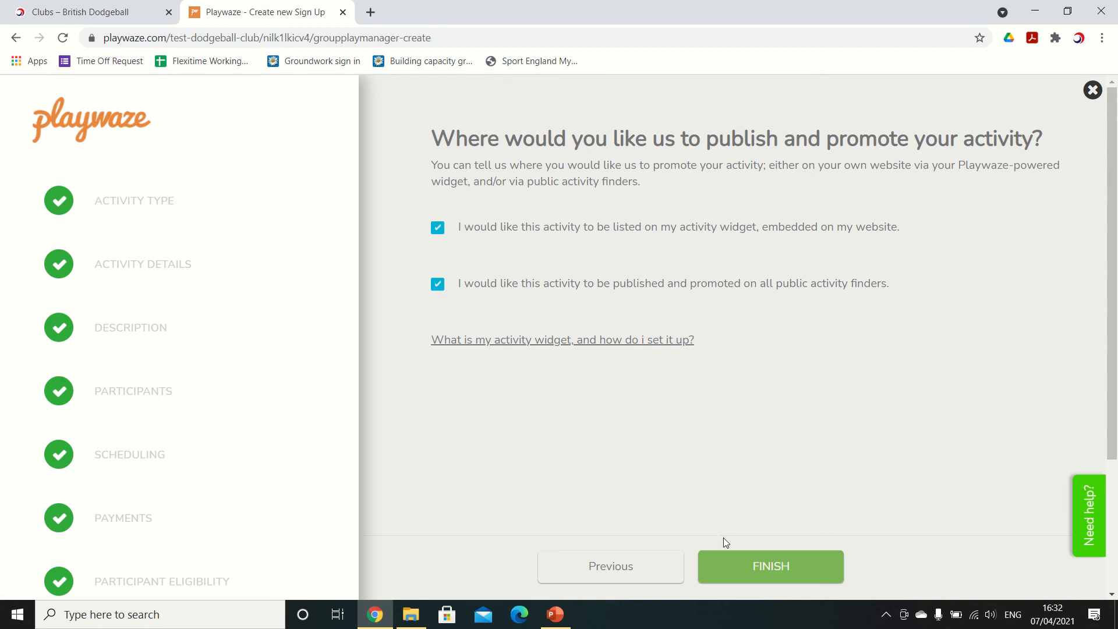
click(729, 568)
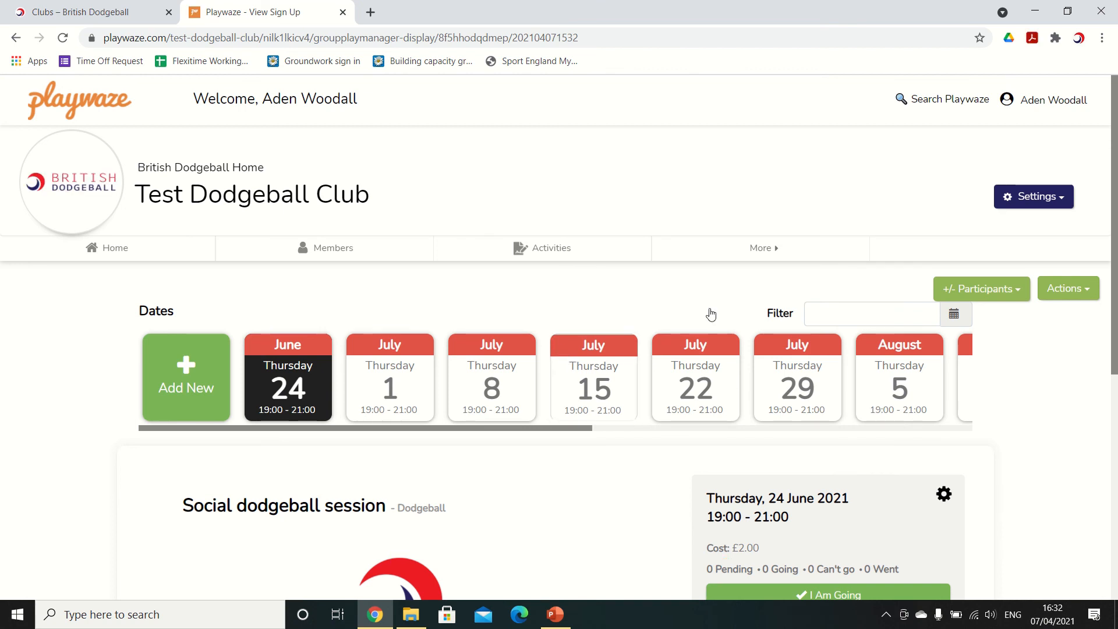
Open the social dodgeball session dated Thursday 1 July and sign up as going
drag(1114, 207, 1116, 303)
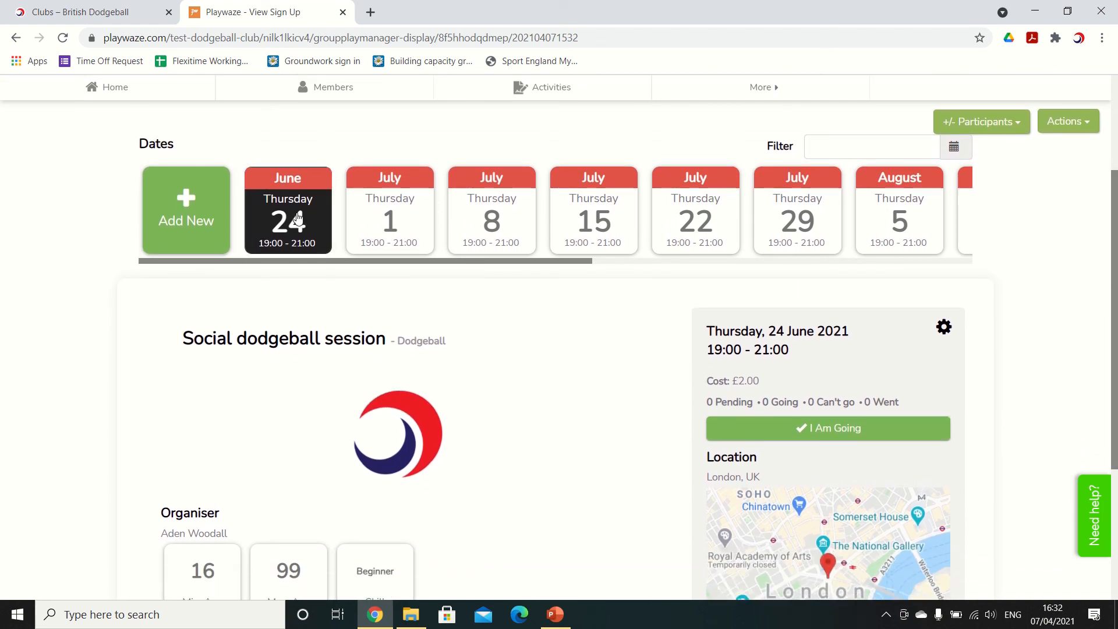
click(374, 215)
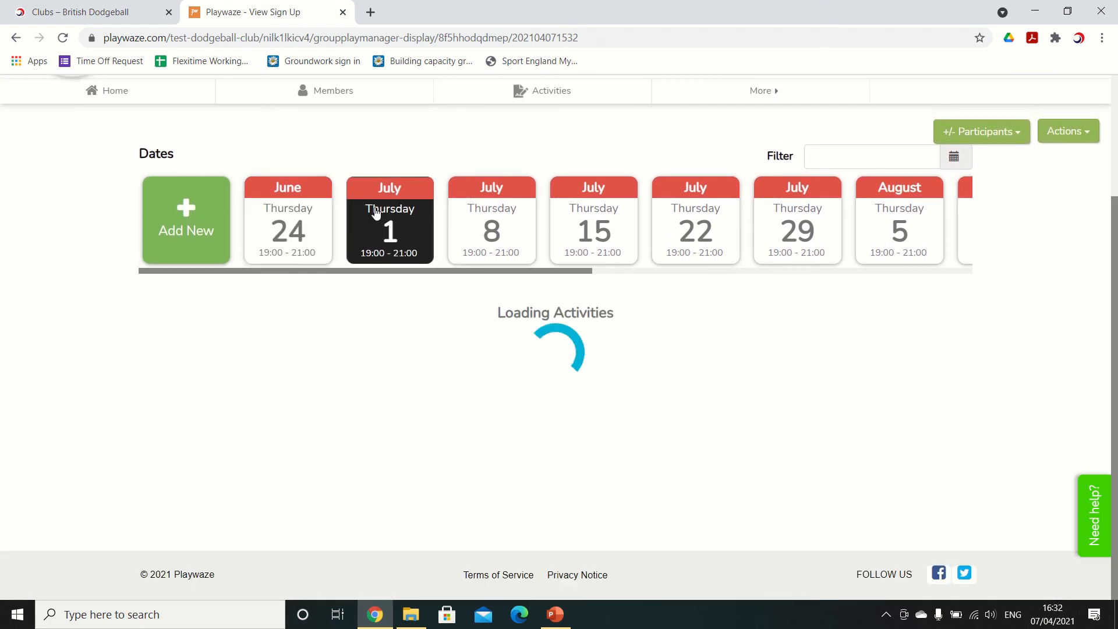
scroll(1106, 340, down, 3)
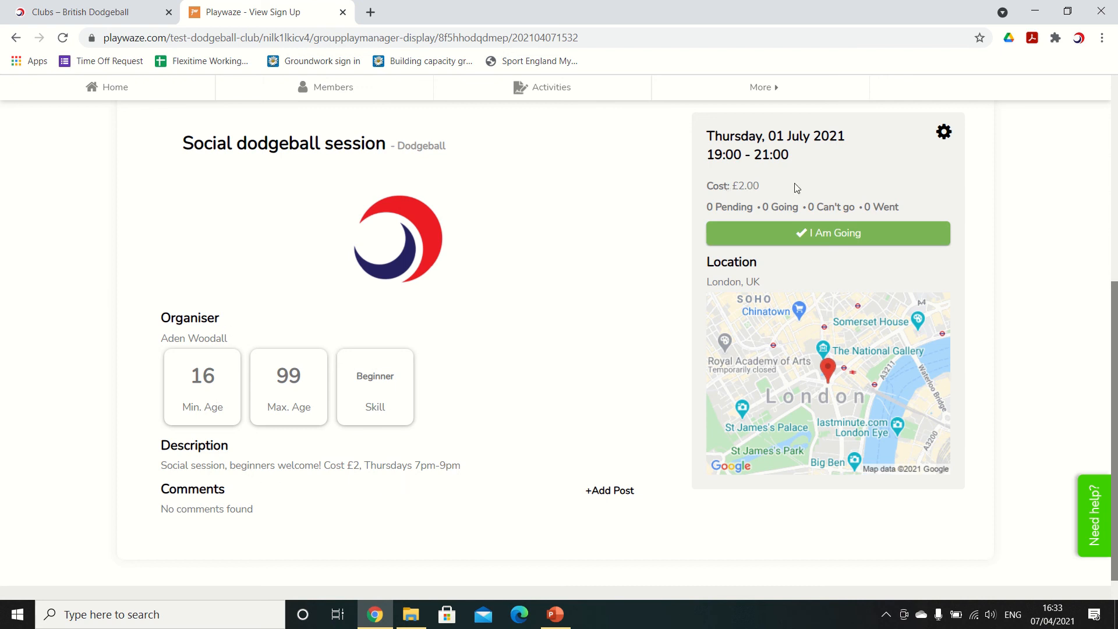
click(786, 234)
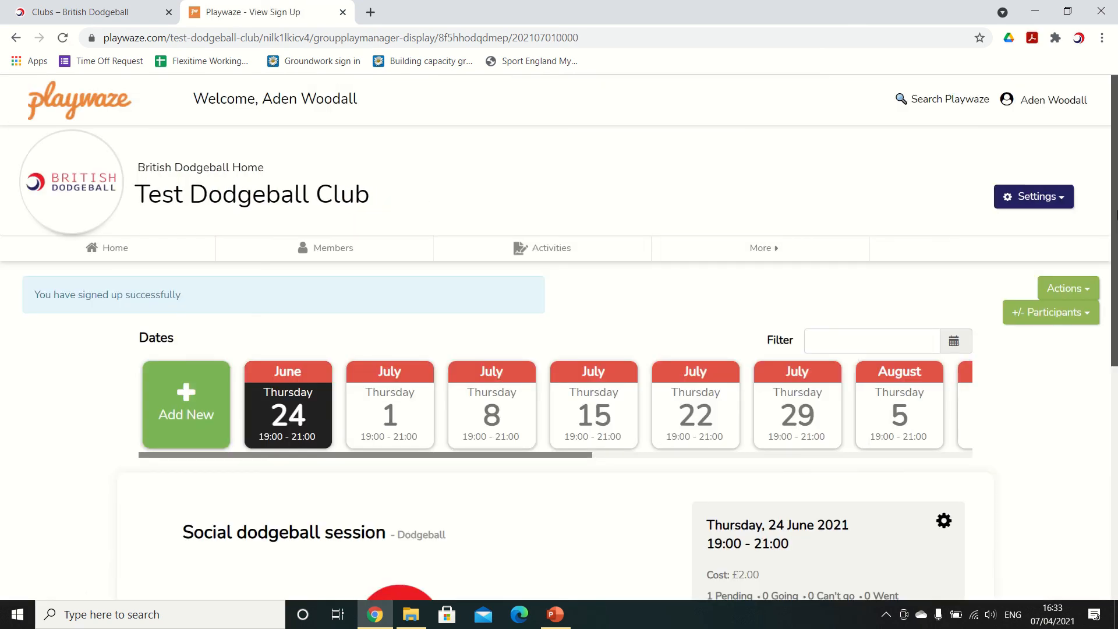
Review the session page's attendance options and dates, and check the British Dodgeball club finder before returning to the session
drag(1113, 220, 1108, 416)
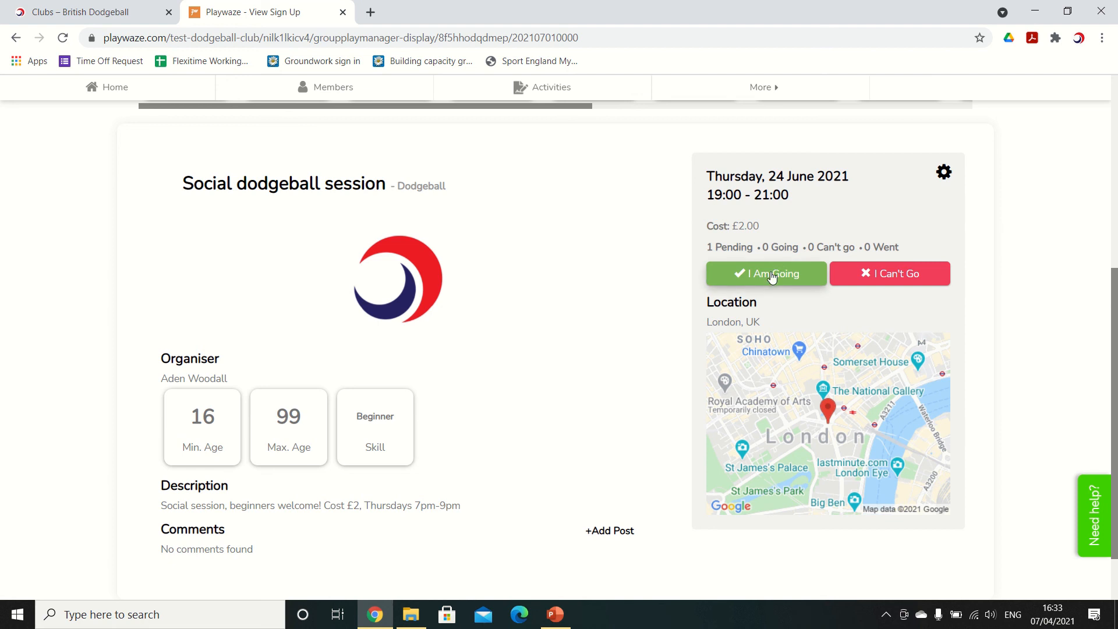
drag(1113, 327, 1103, 180)
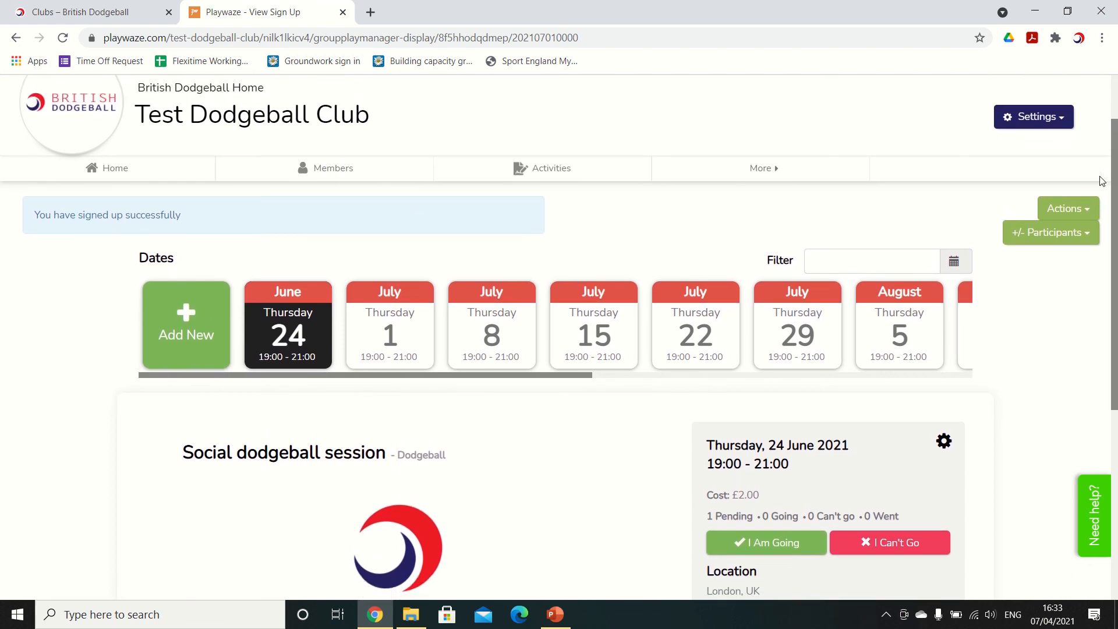
click(139, 16)
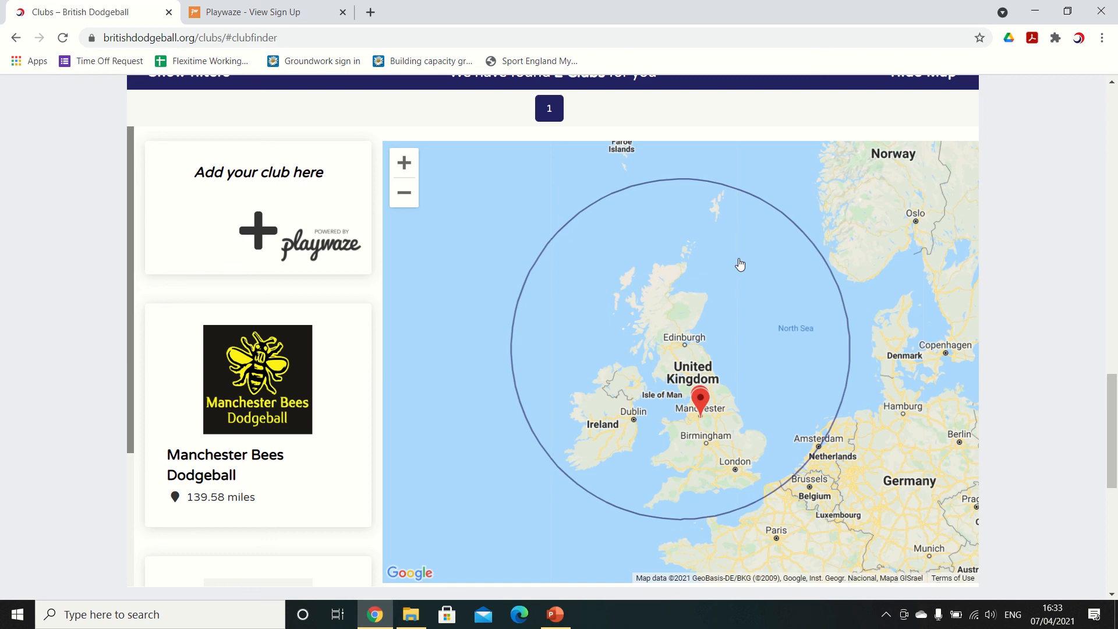
click(320, 17)
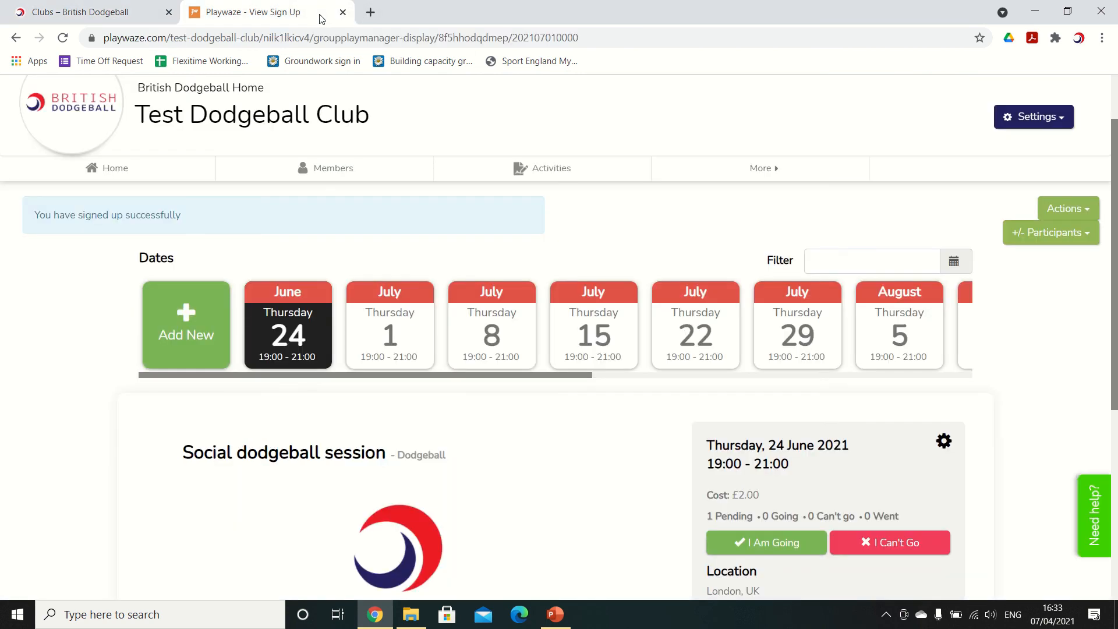